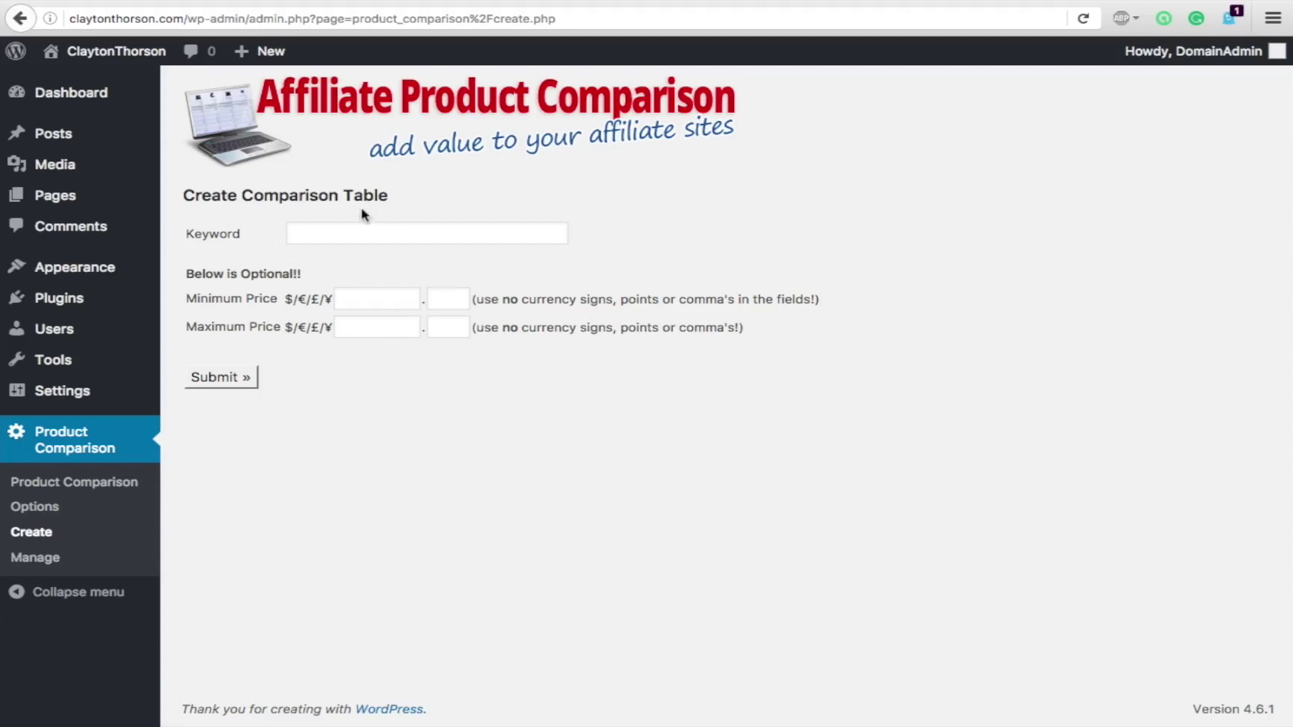
- Search for 'iphone 6' products with a minimum price of 50.00
left_click(311, 228)
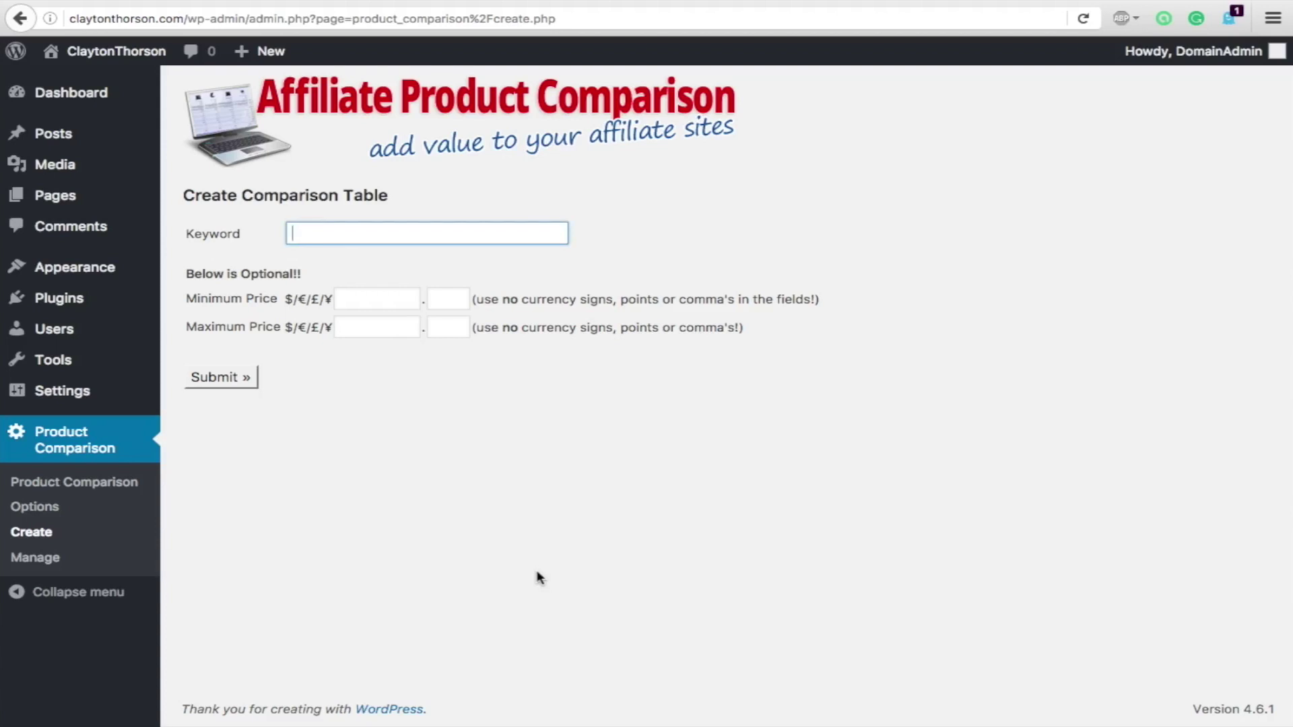
type("iphone 6")
left_click(370, 299)
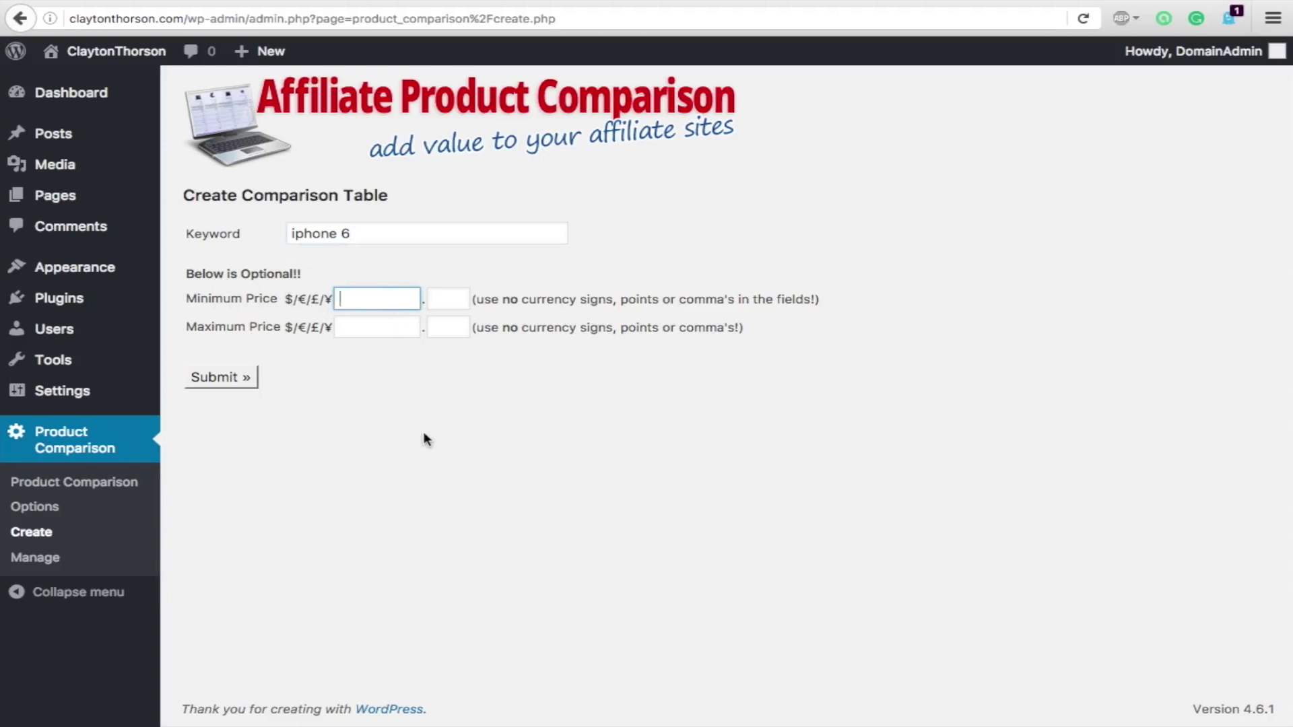
type("50")
left_click(443, 301)
type("00")
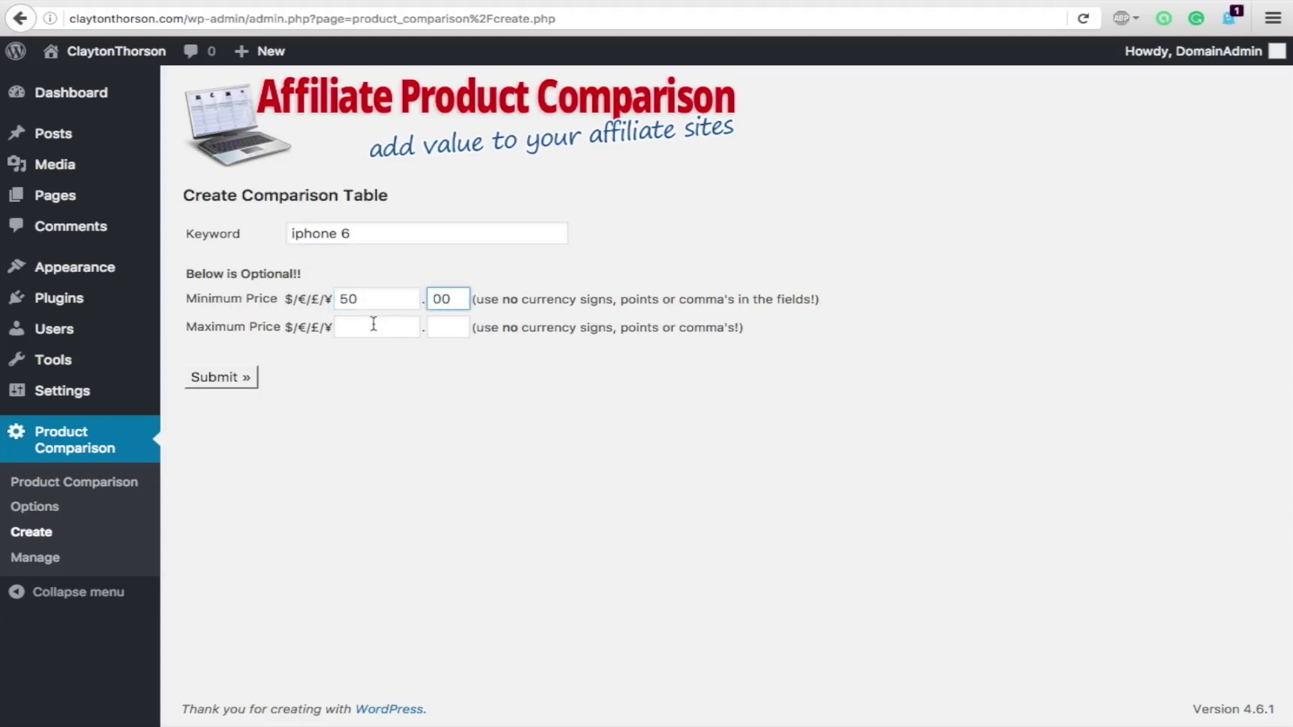
left_click(374, 325)
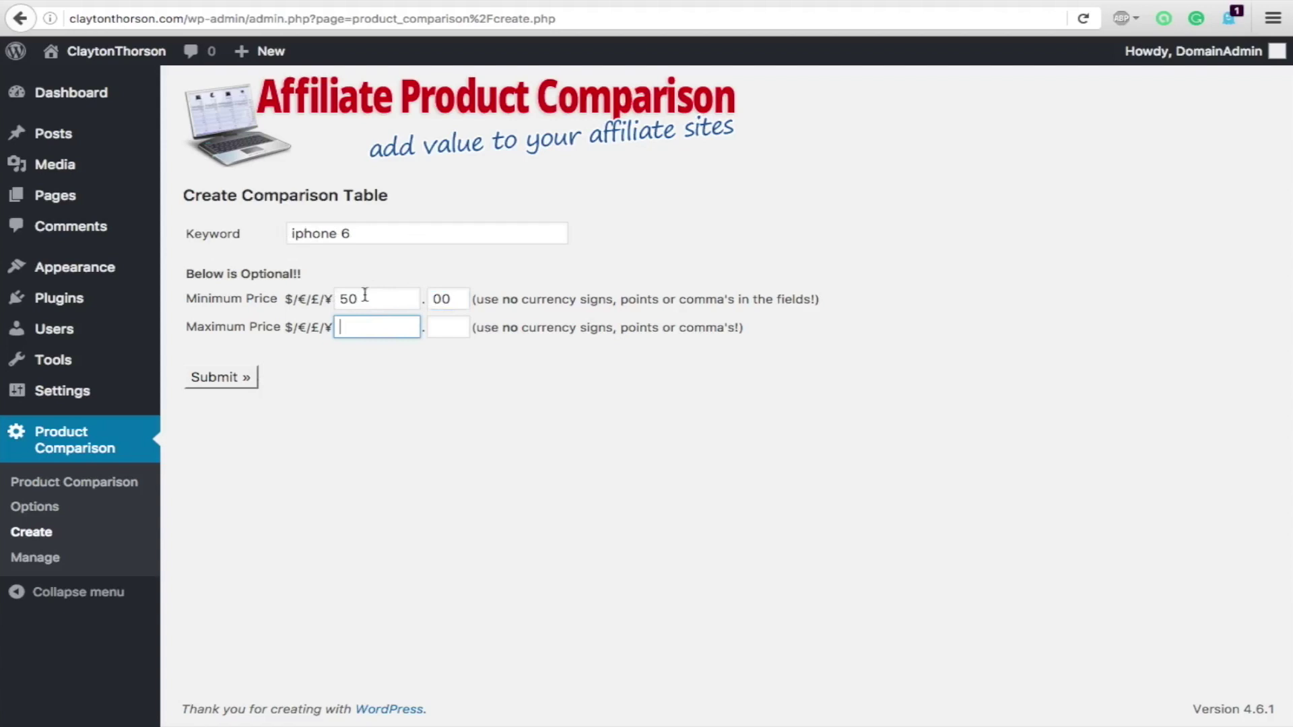
left_click(234, 382)
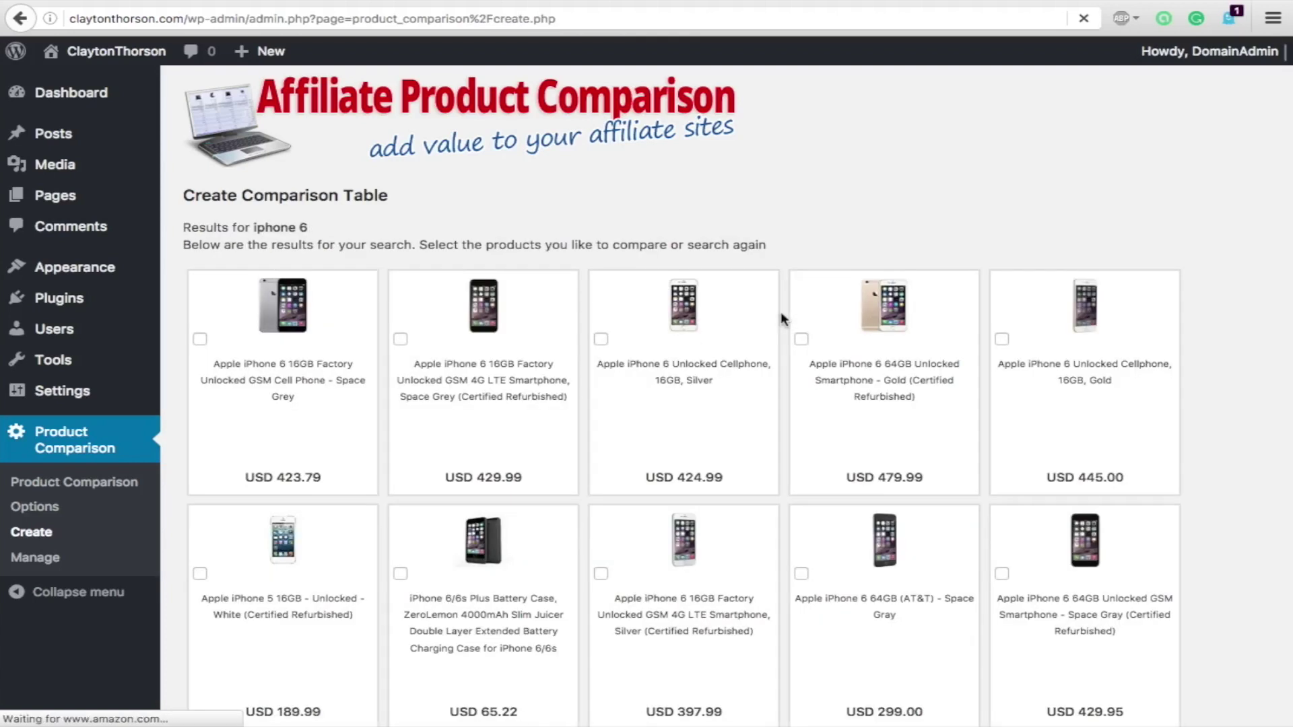
- Tick the first four iPhone 6 product cards and submit them for comparison
left_click(200, 339)
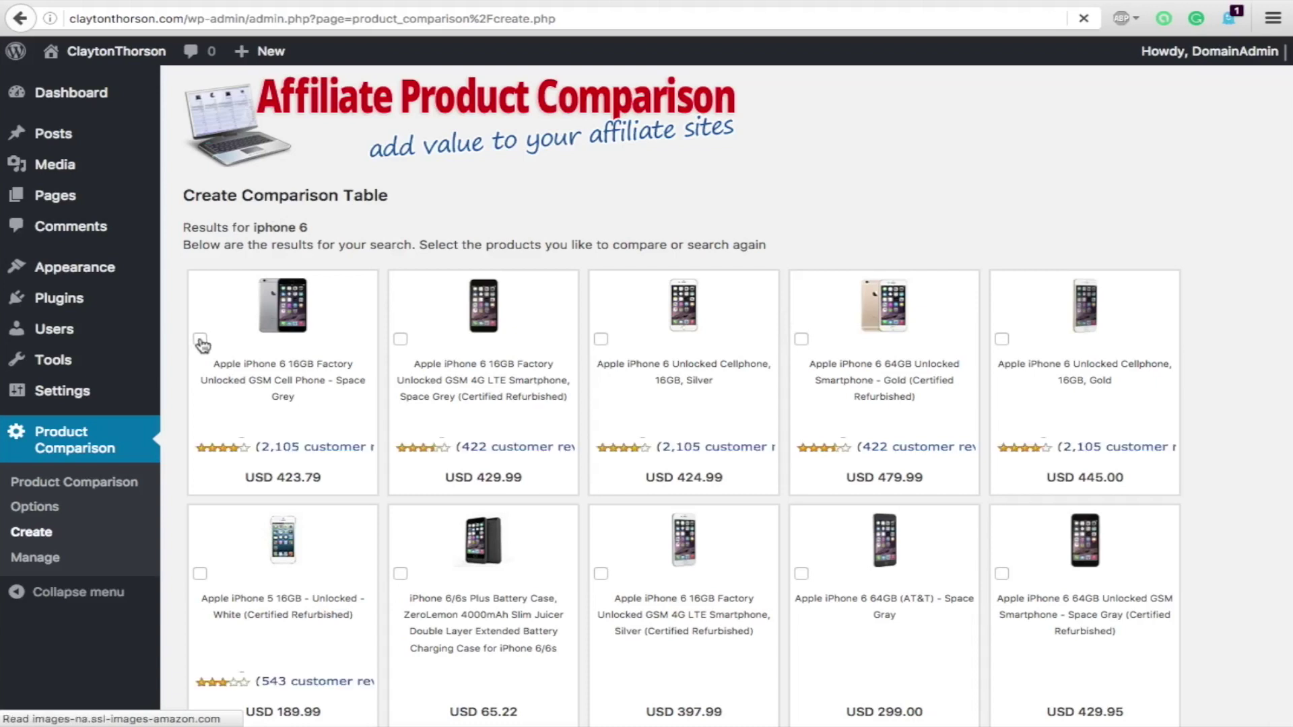
left_click(400, 339)
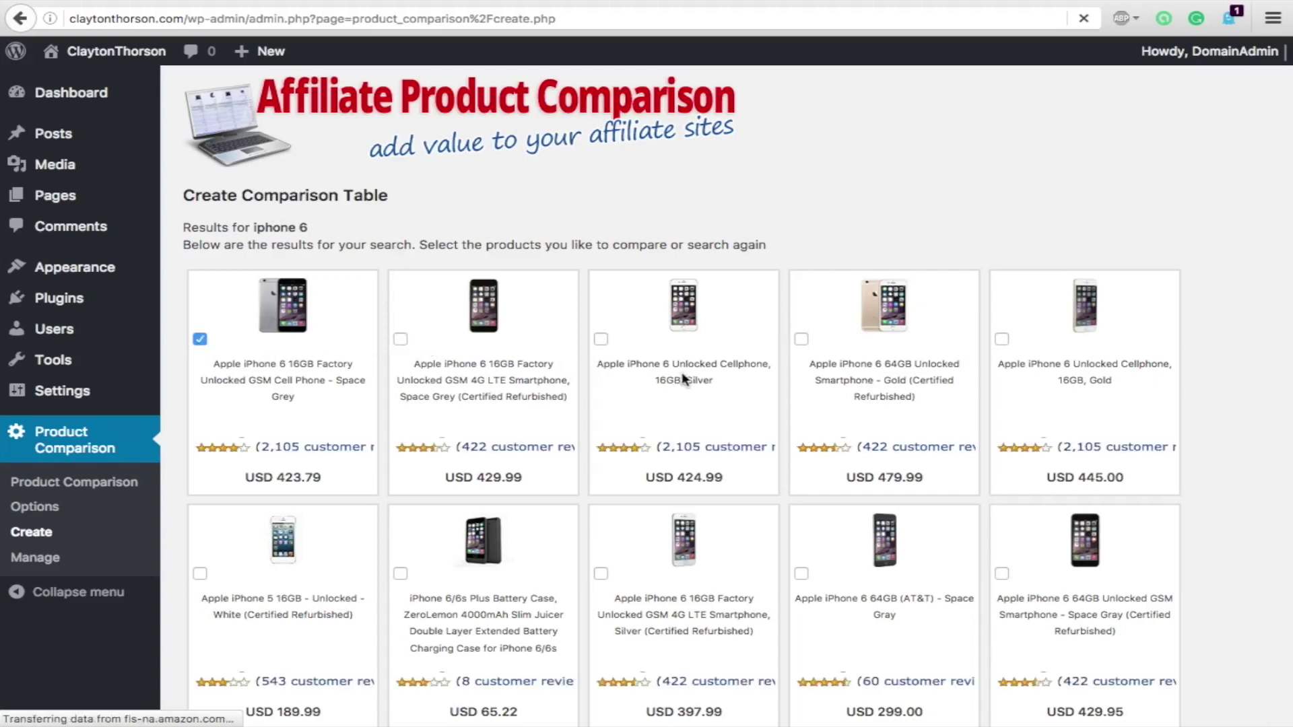
left_click(600, 340)
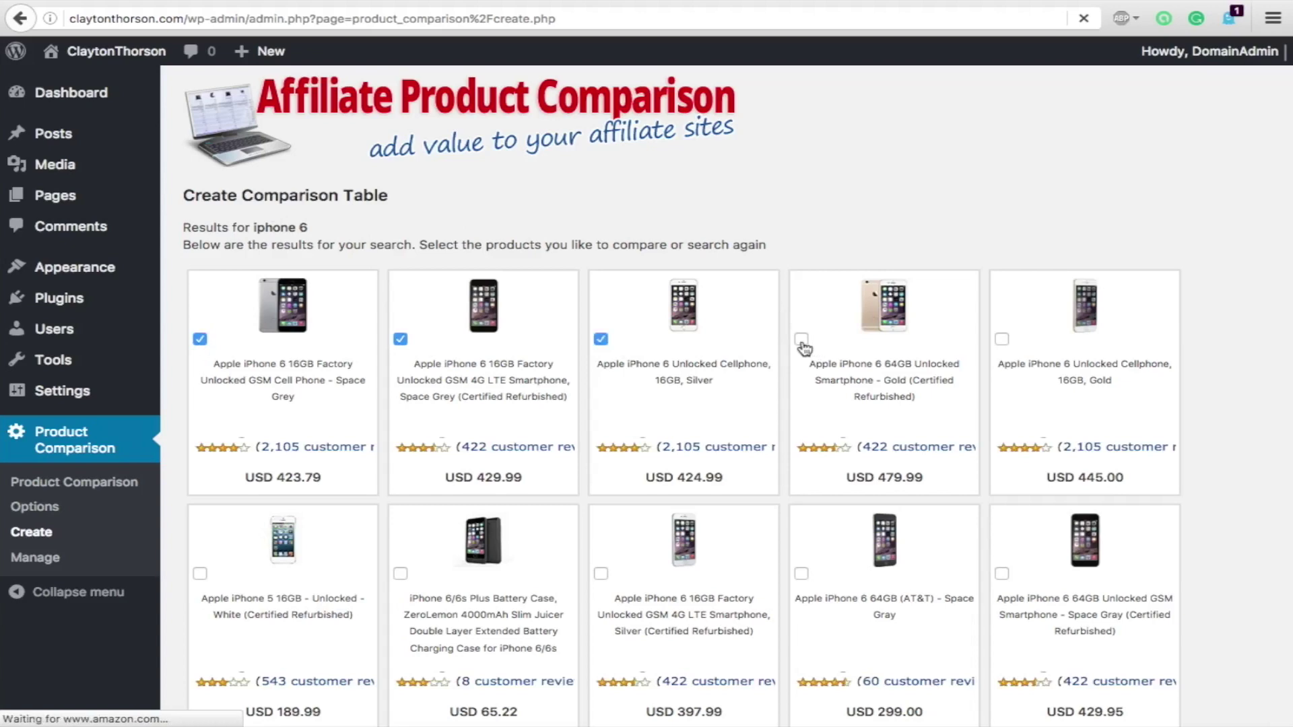
left_click(802, 339)
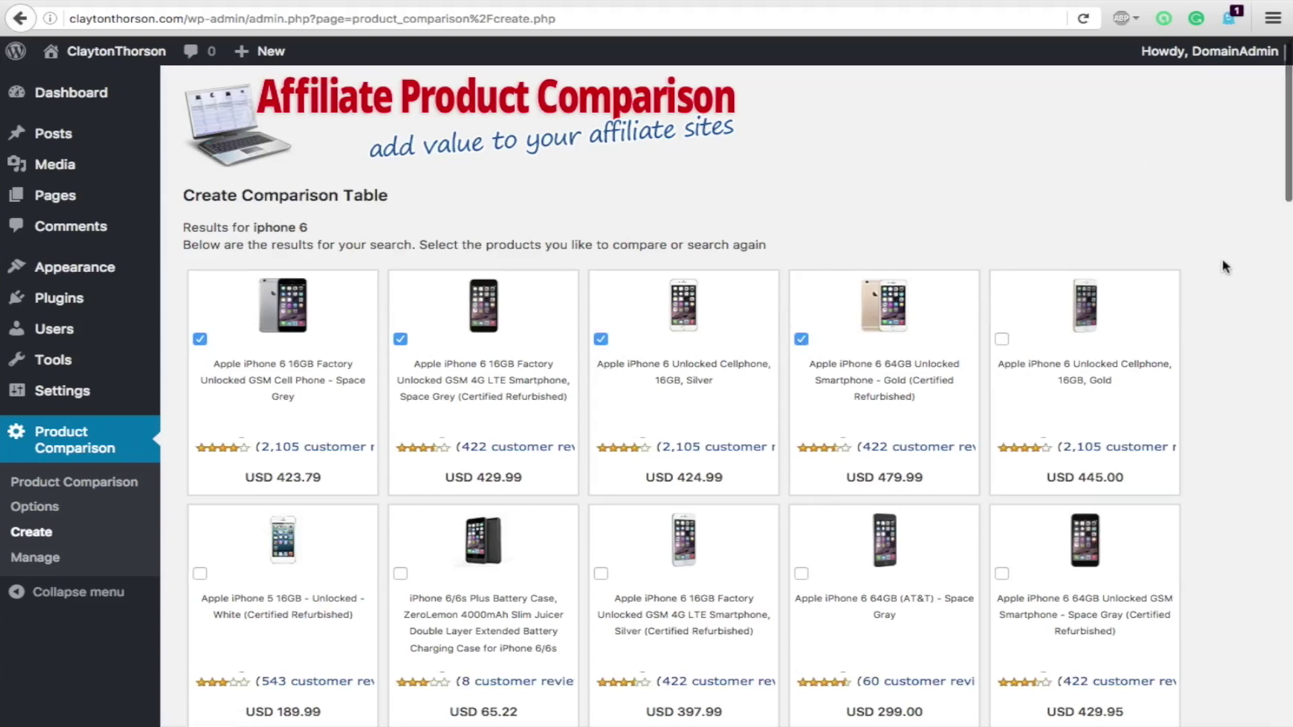
scroll(1223, 262, "down", 4)
scroll(1222, 259, "down", 11)
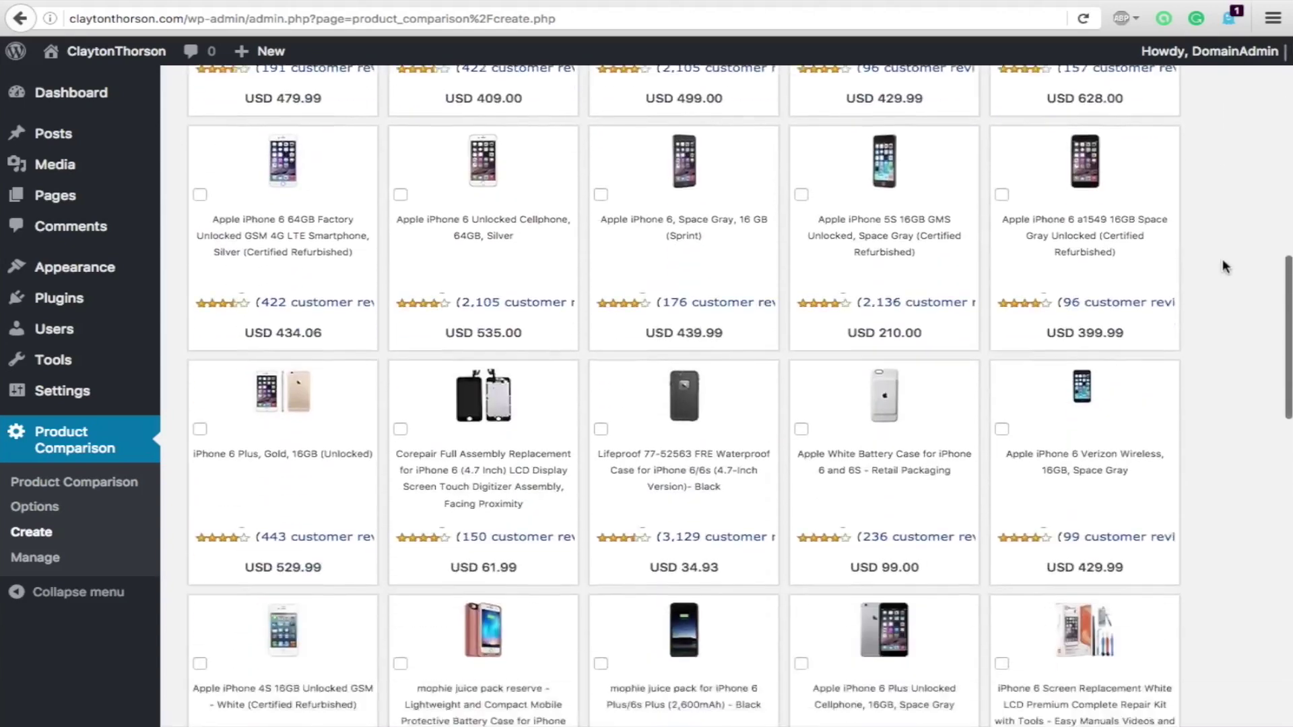
scroll(1223, 267, "down", 15)
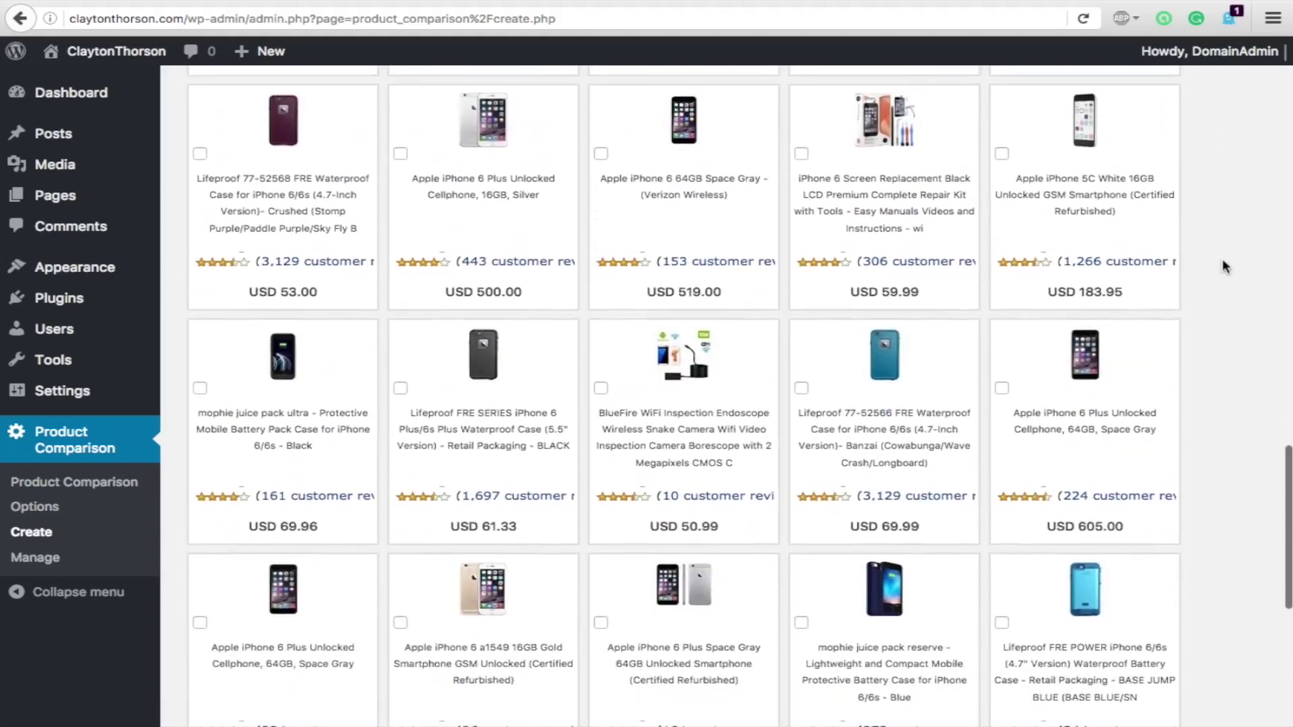
scroll(1222, 258, "down", 2)
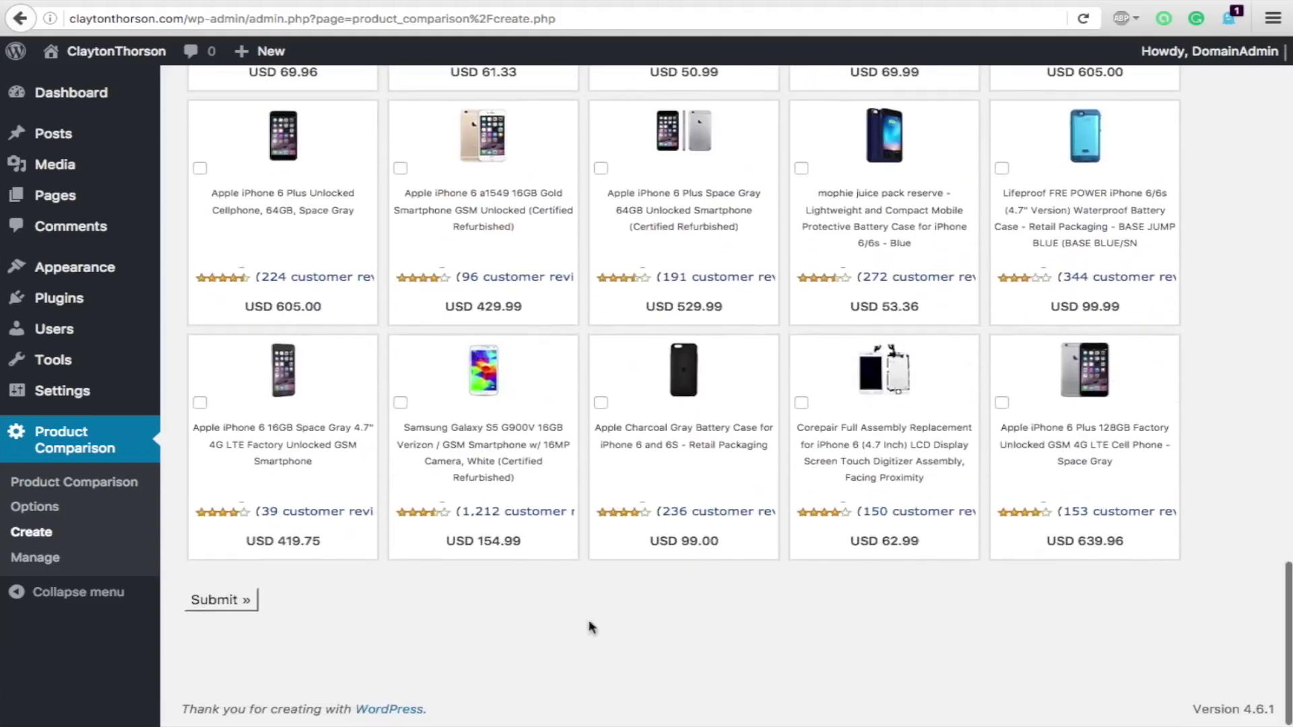
left_click(214, 601)
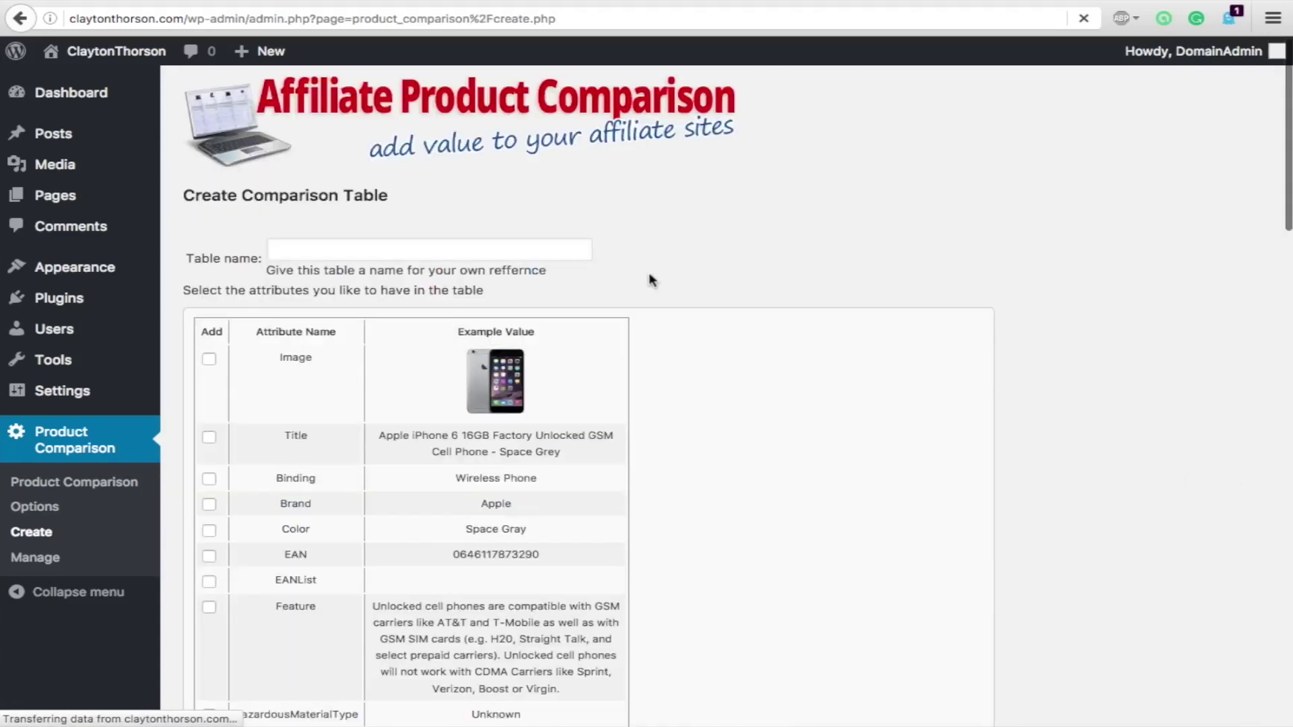
- Name the comparison table 'iPhone 6'
left_click(301, 243)
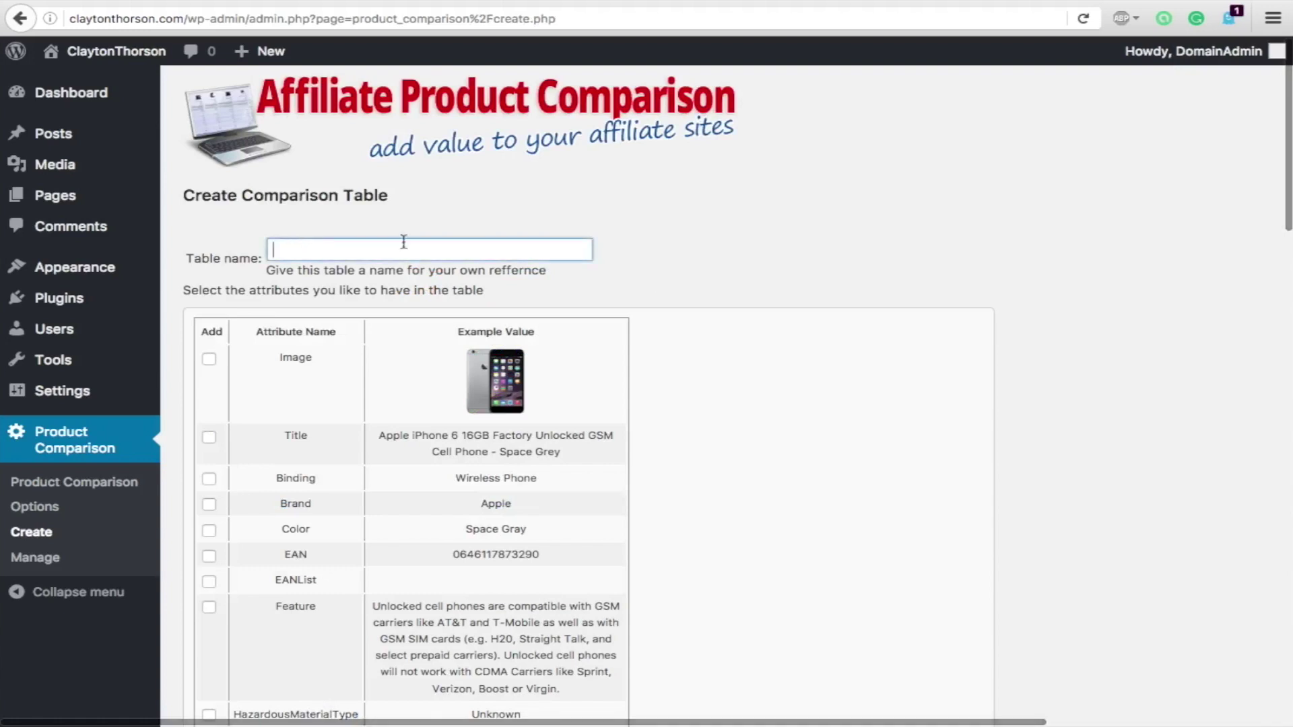
type("iPhon")
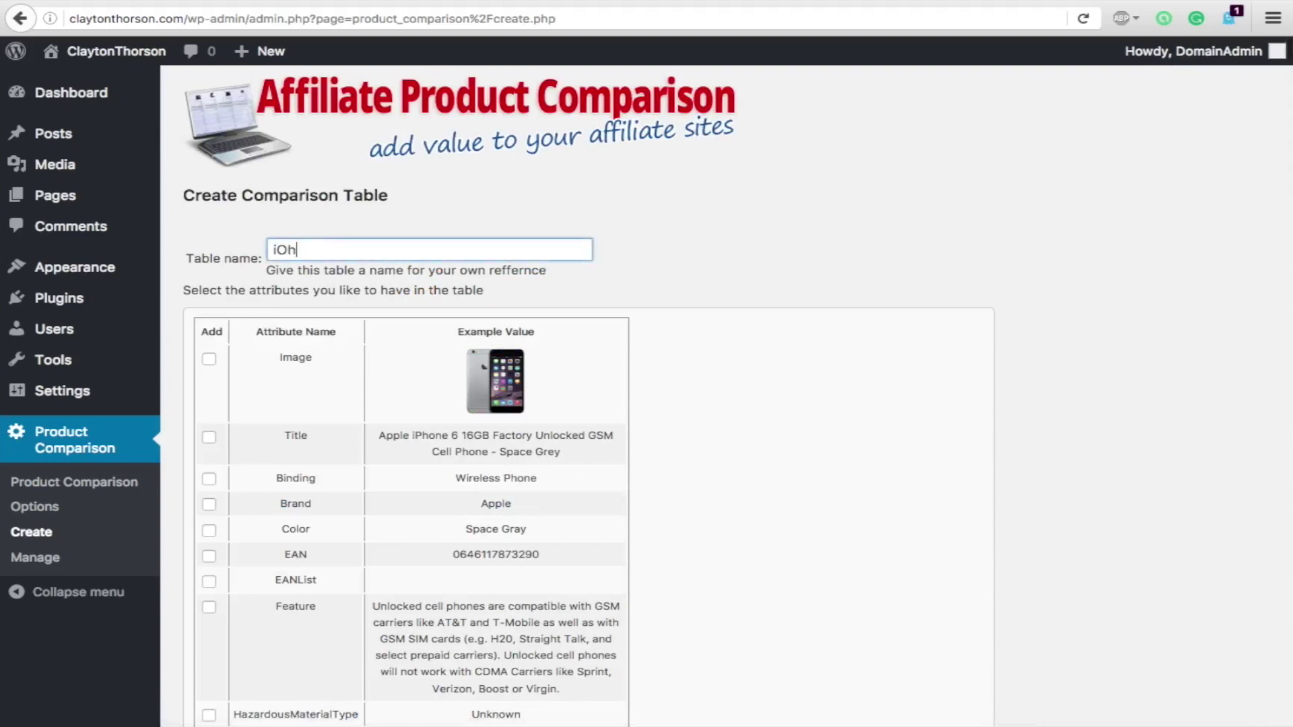
key("BackSpace")
key("BackSpace")
key("BackSpace")
key("BackSpace")
type("Phone 6")
- Add the Image, Brand, Color, Manufacturer and Model attributes to the table
scroll(808, 240, "down", 2)
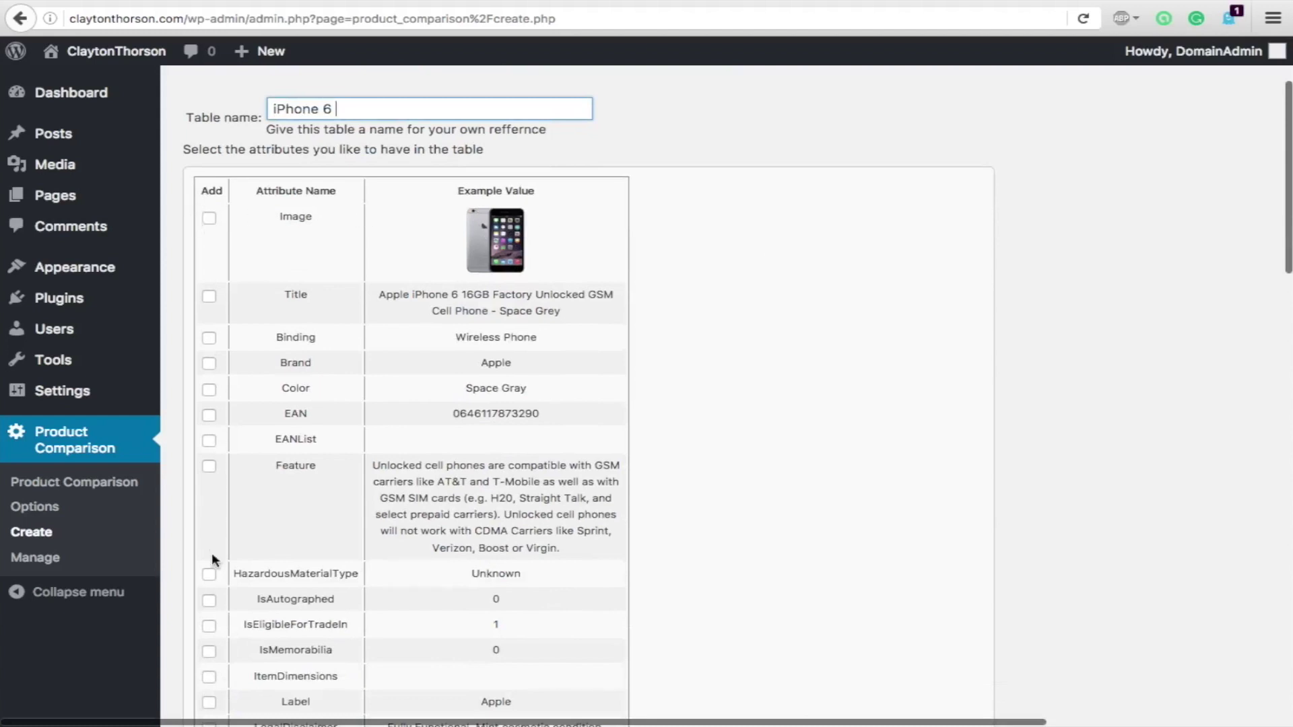
left_click(209, 220)
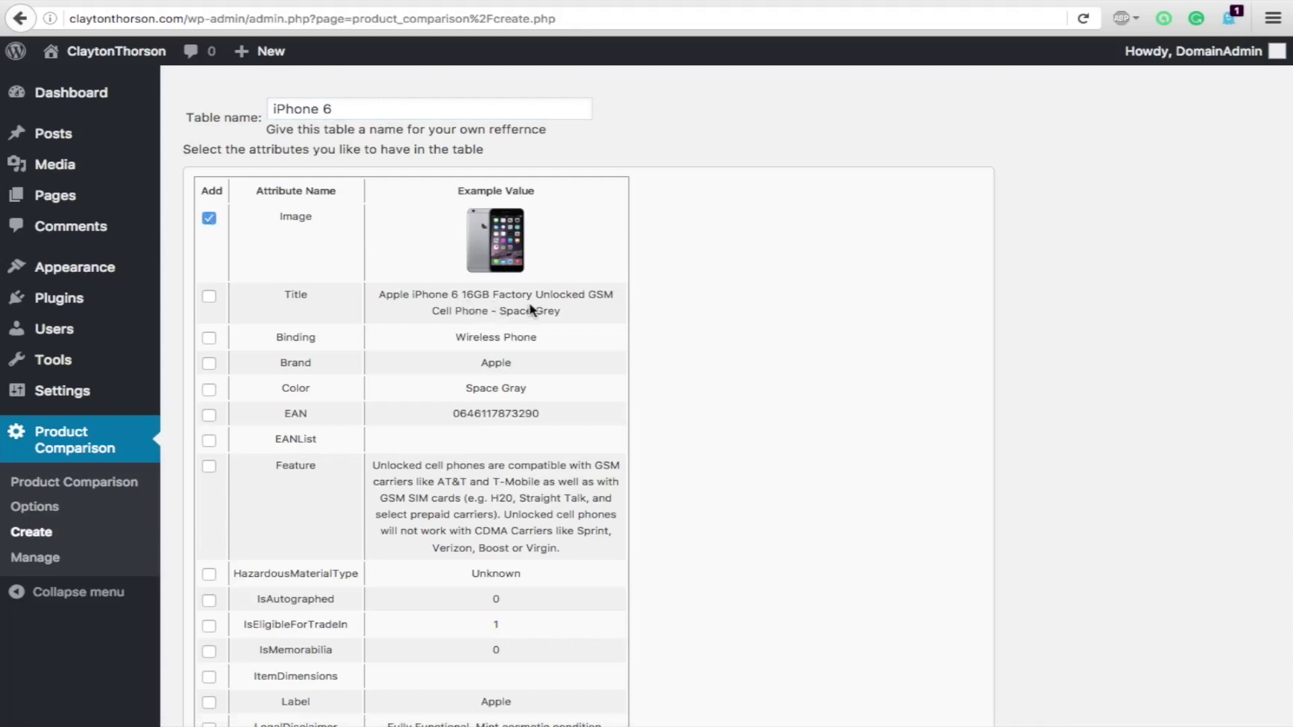
scroll(289, 296, "down", 2)
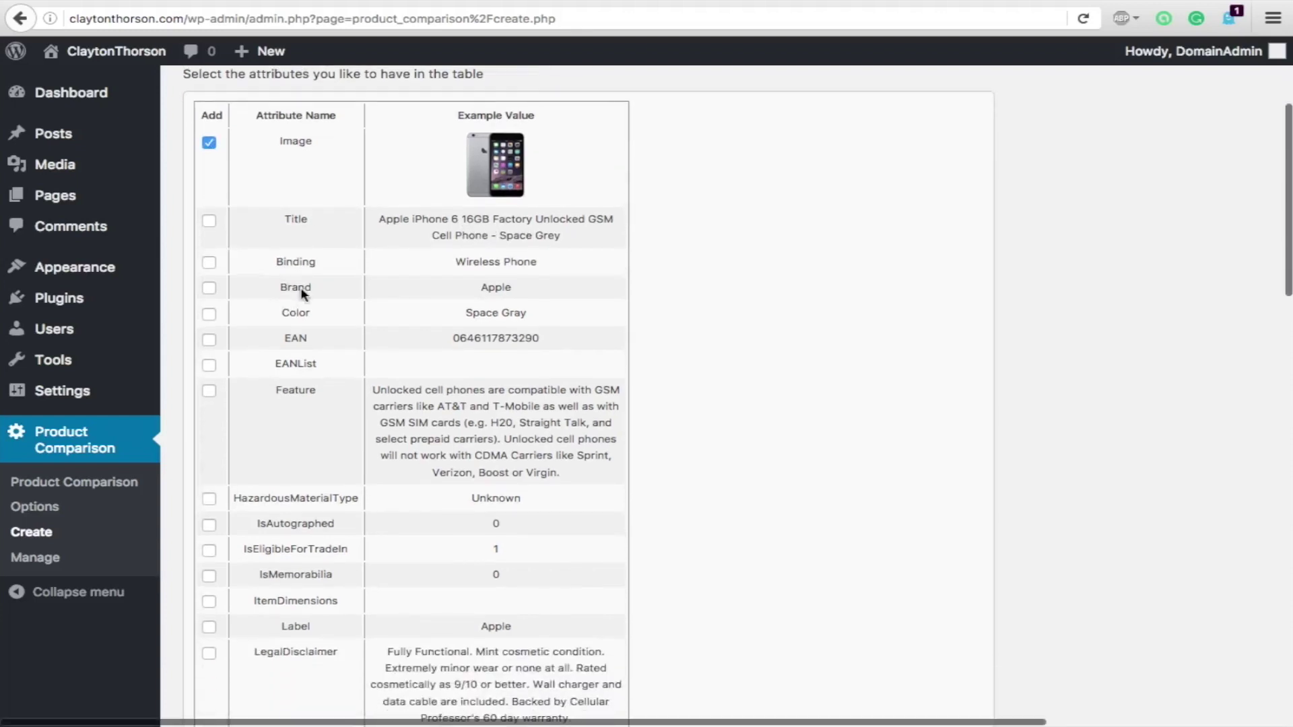
left_click(209, 288)
left_click(209, 314)
scroll(407, 327, "down", 3)
scroll(290, 357, "down", 2)
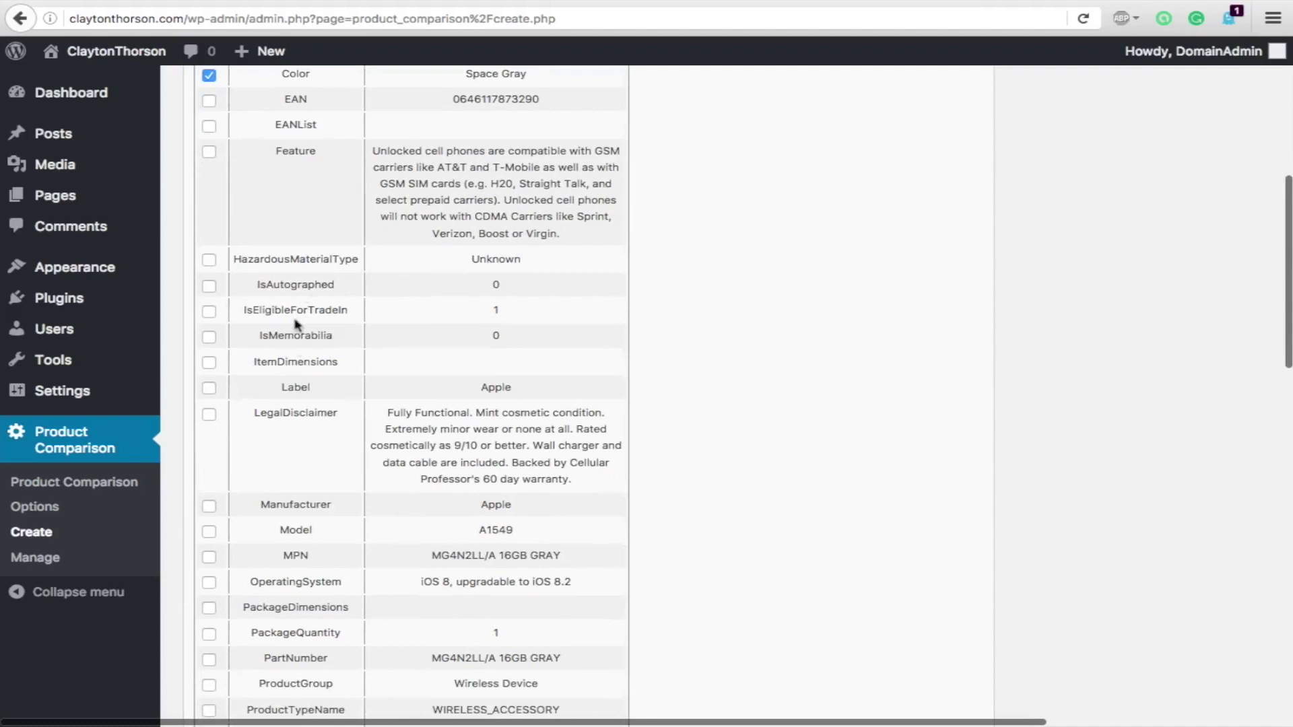
scroll(294, 366, "down", 1)
scroll(317, 347, "down", 1)
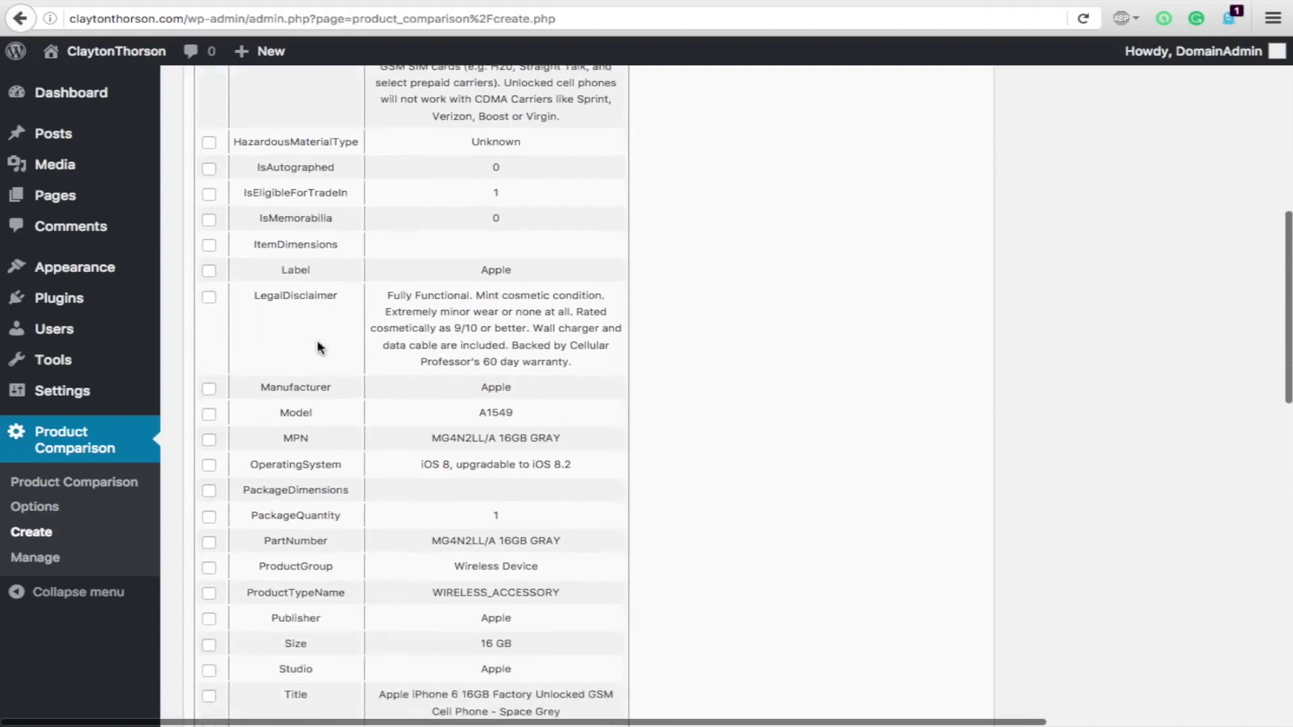
left_click(209, 386)
scroll(328, 385, "down", 1)
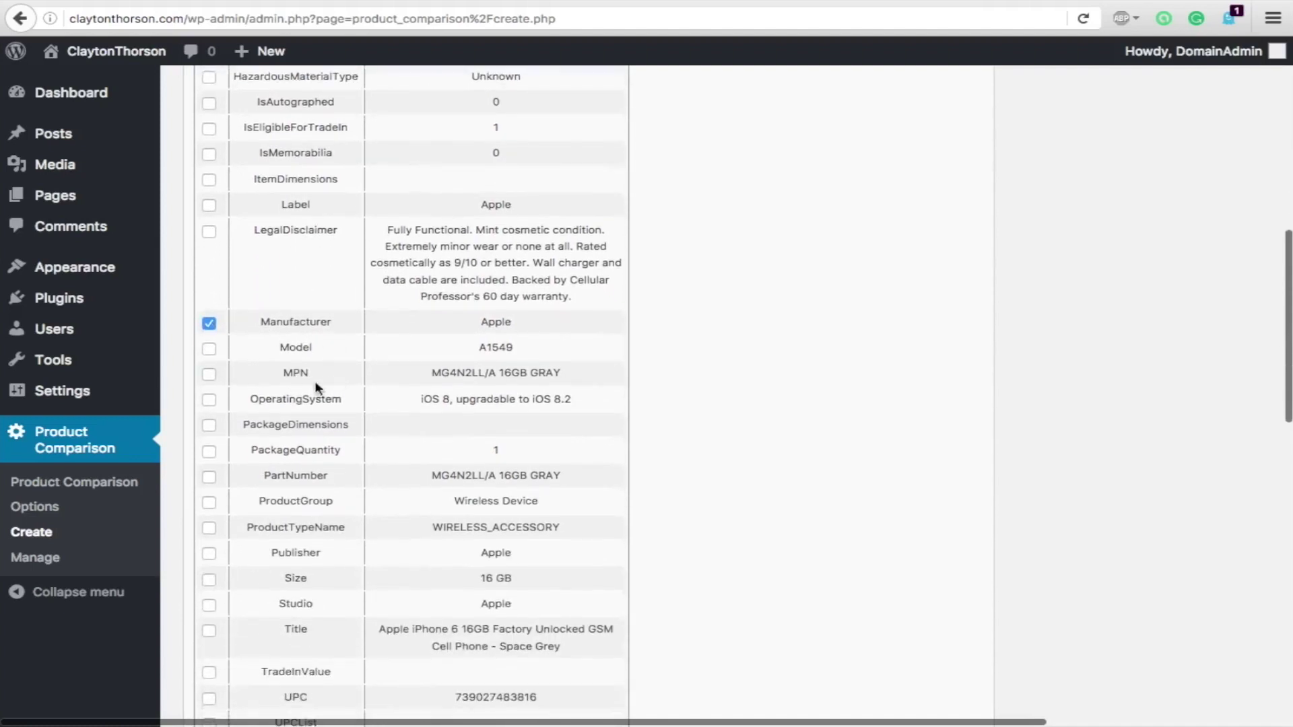
left_click(208, 351)
- Add the Size, Price, Rating, Reviews and Link attributes to the table
scroll(375, 353, "down", 1)
scroll(375, 353, "down", 2)
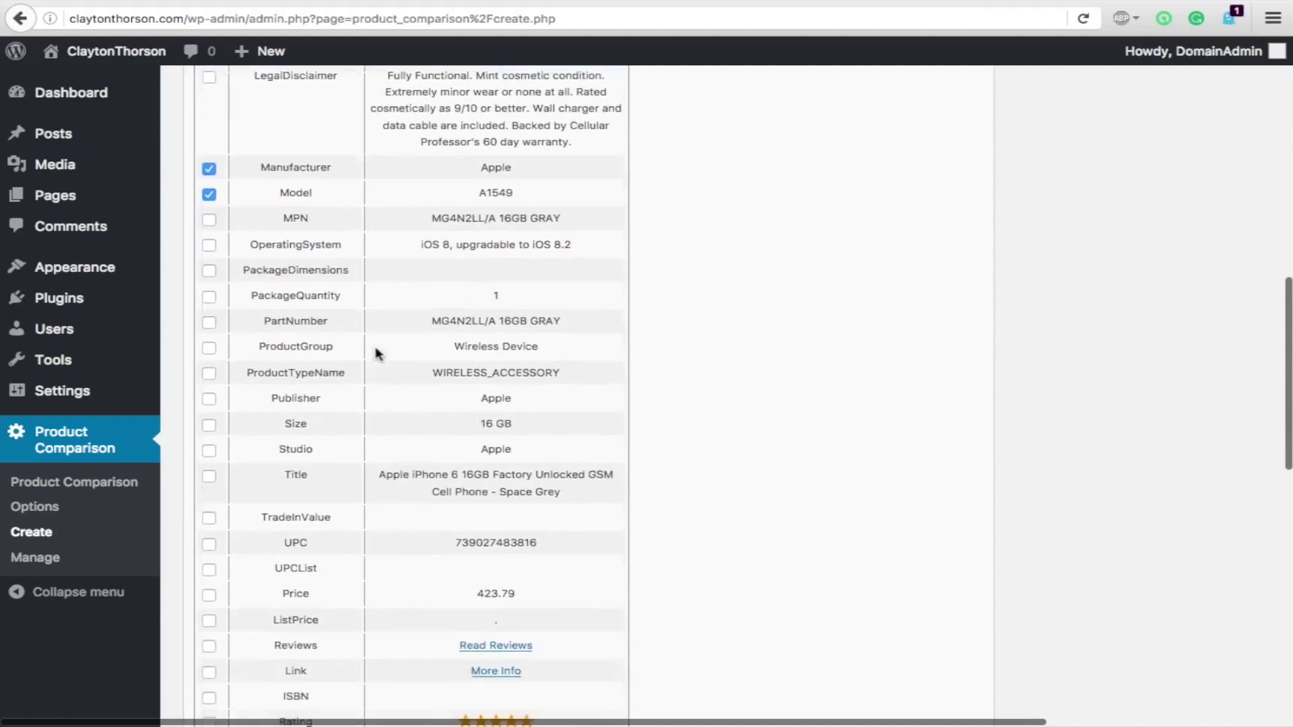
scroll(270, 350, "down", 1)
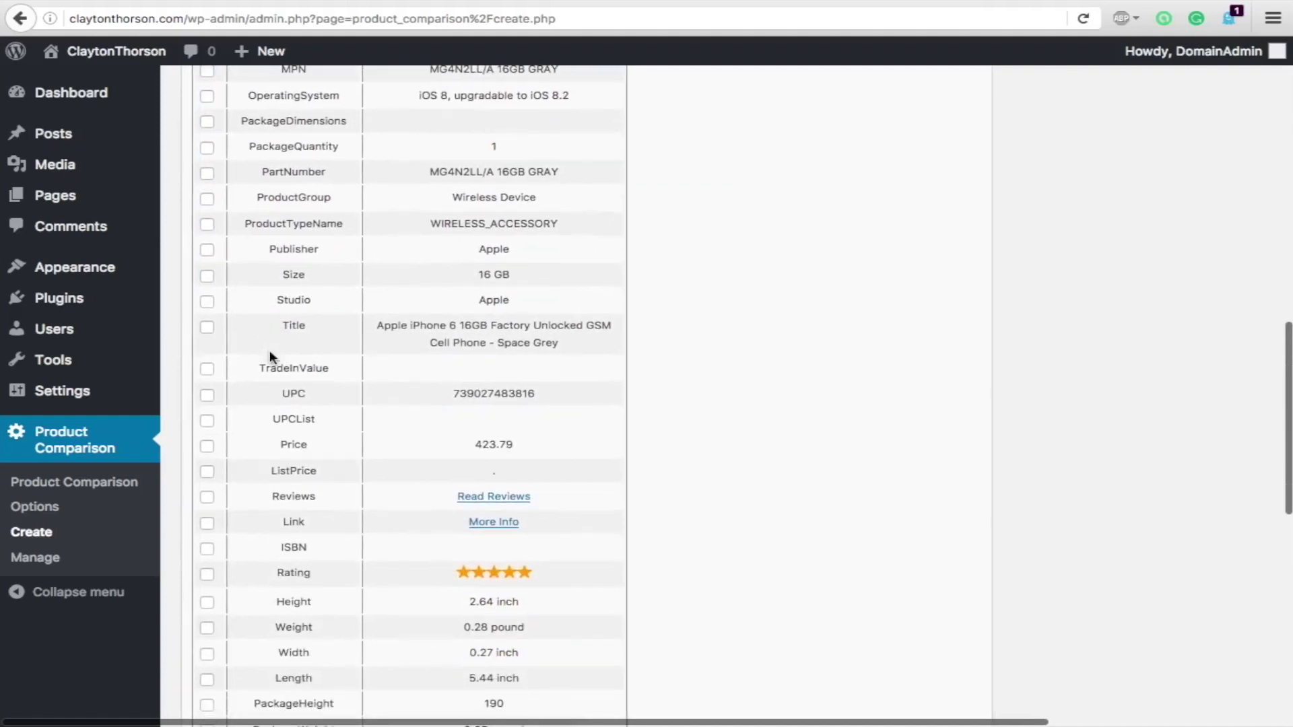
left_click(206, 276)
scroll(325, 348, "down", 2)
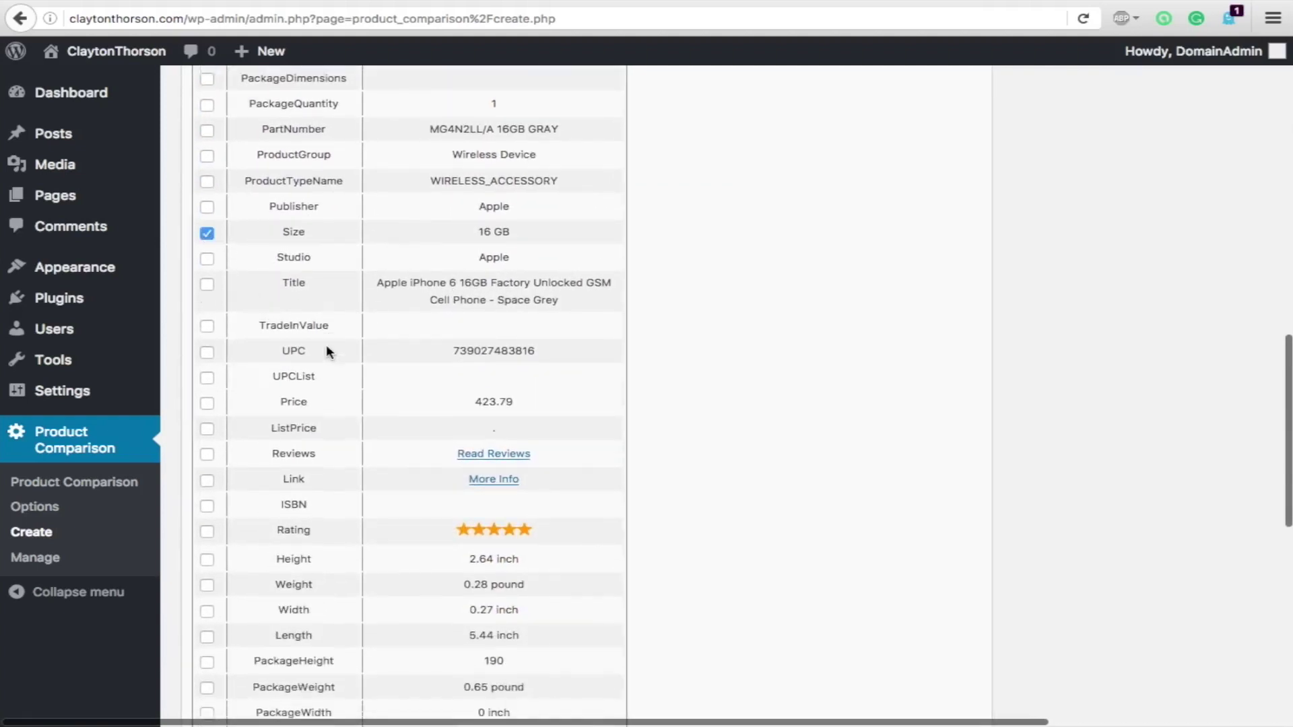
scroll(240, 257, "down", 1)
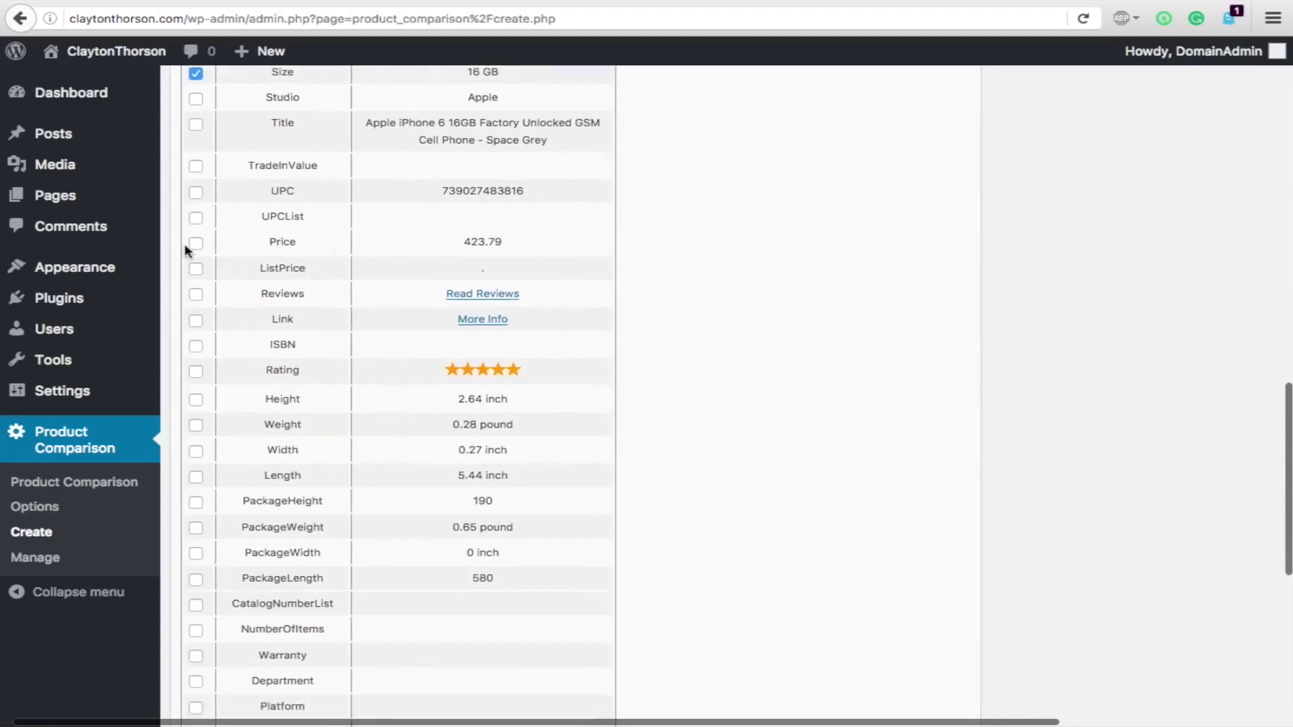
left_click(196, 246)
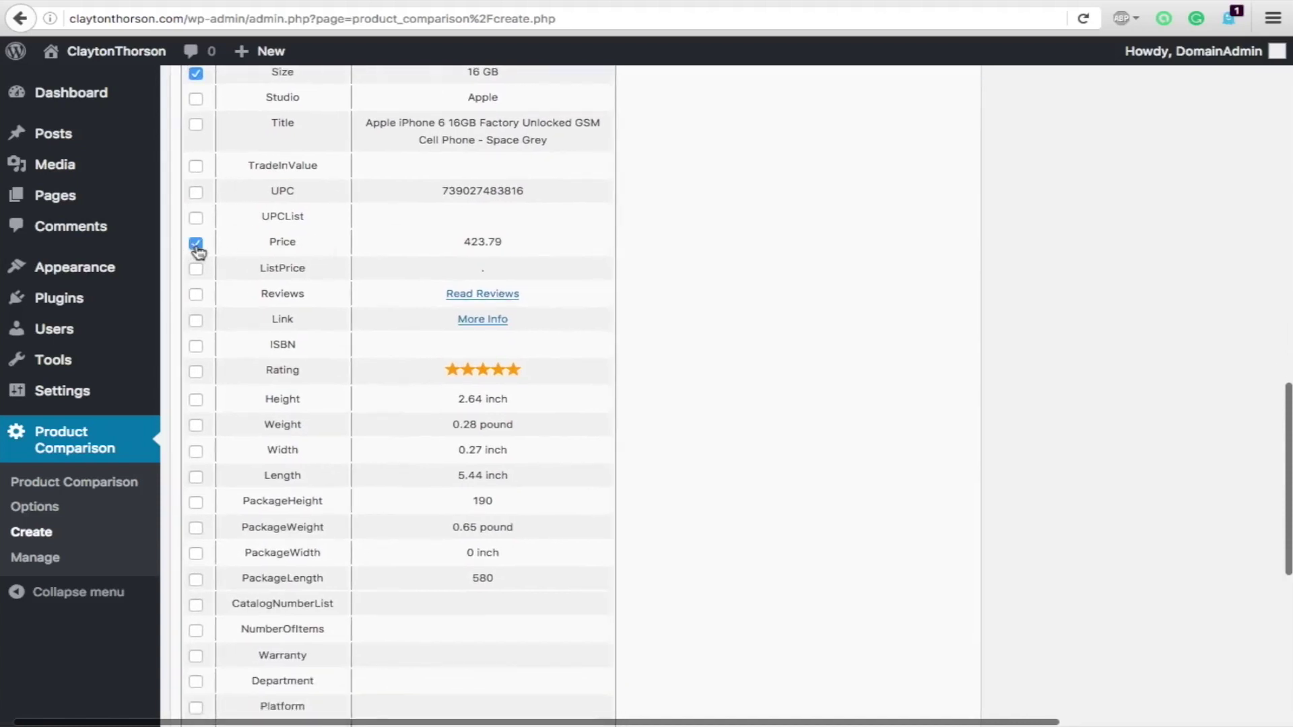
left_click(197, 372)
scroll(338, 370, "down", 1)
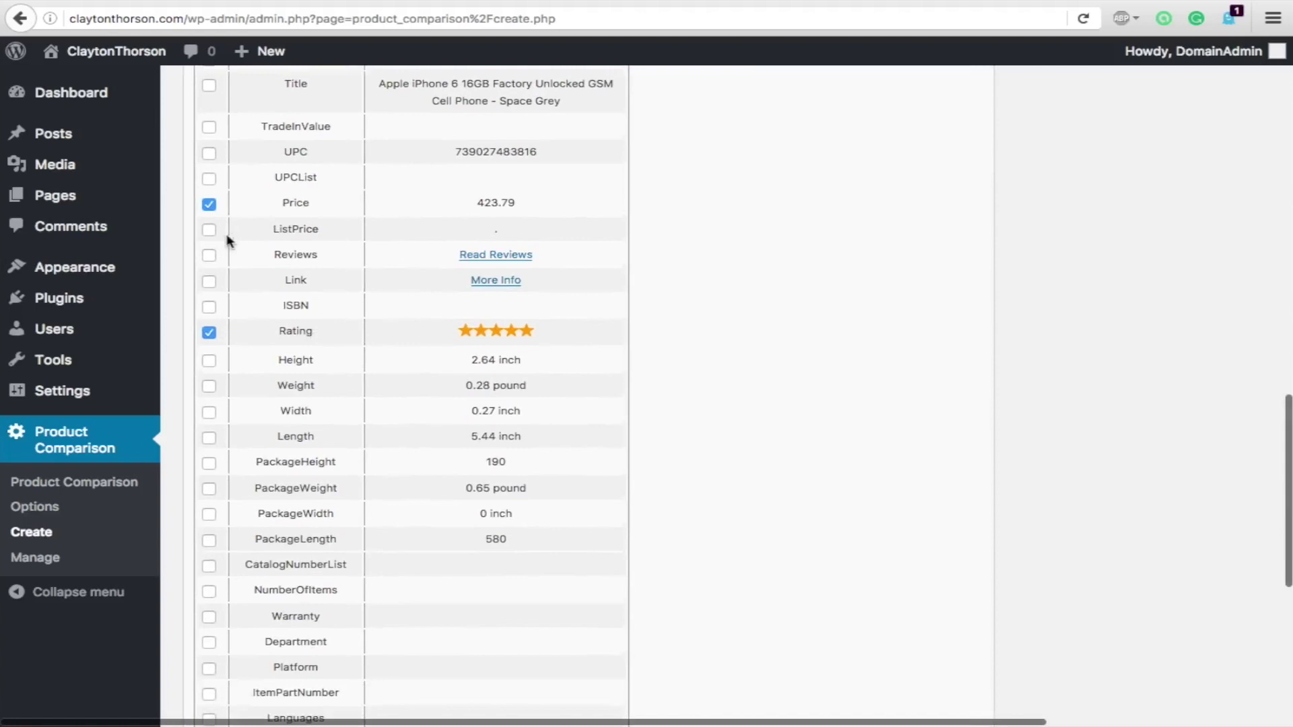
left_click(209, 256)
left_click(210, 284)
scroll(328, 385, "down", 1)
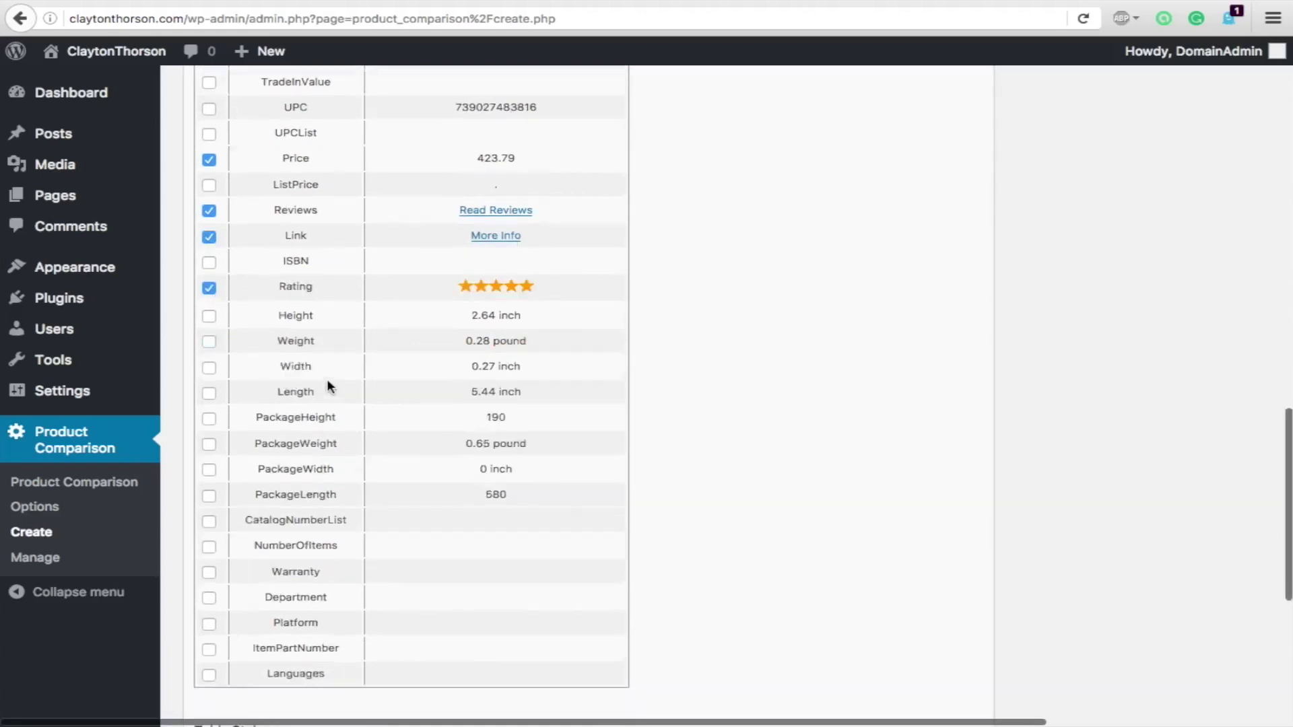
scroll(328, 385, "down", 6)
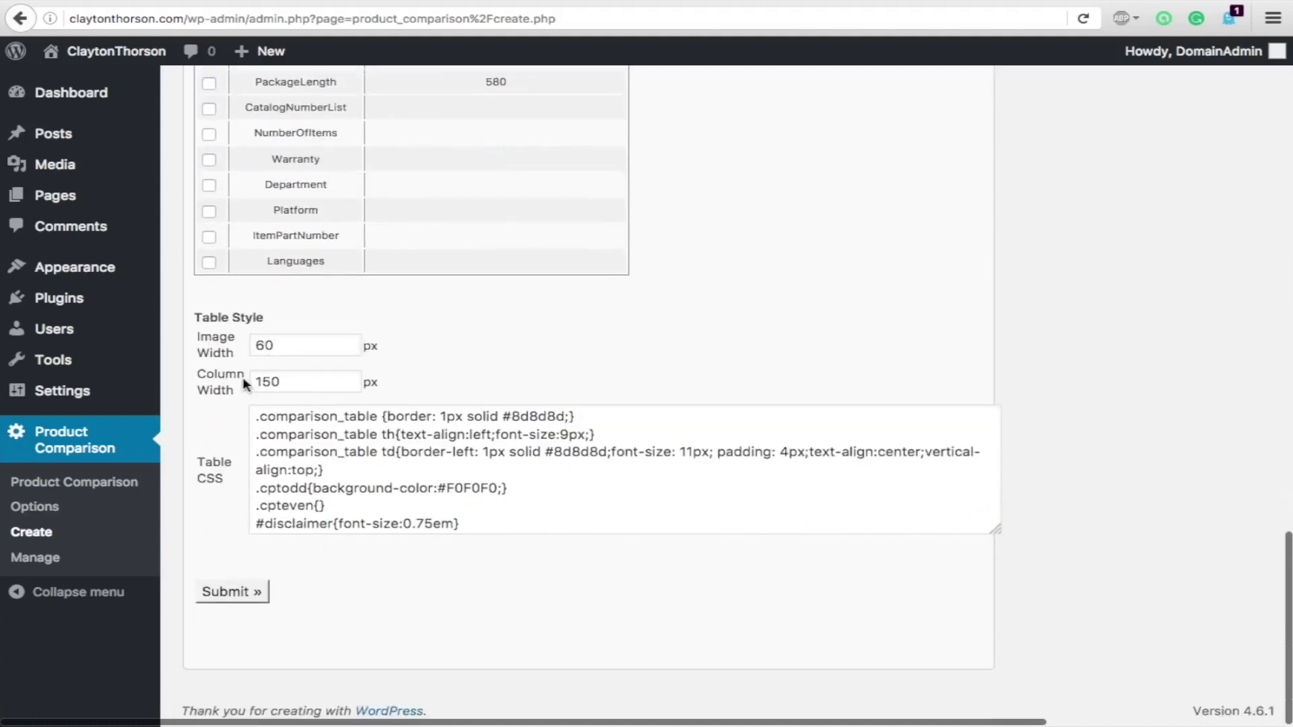
- Submit the table settings and review the four-iPhone preview with shortcode [apc id="1"]
left_click(236, 593)
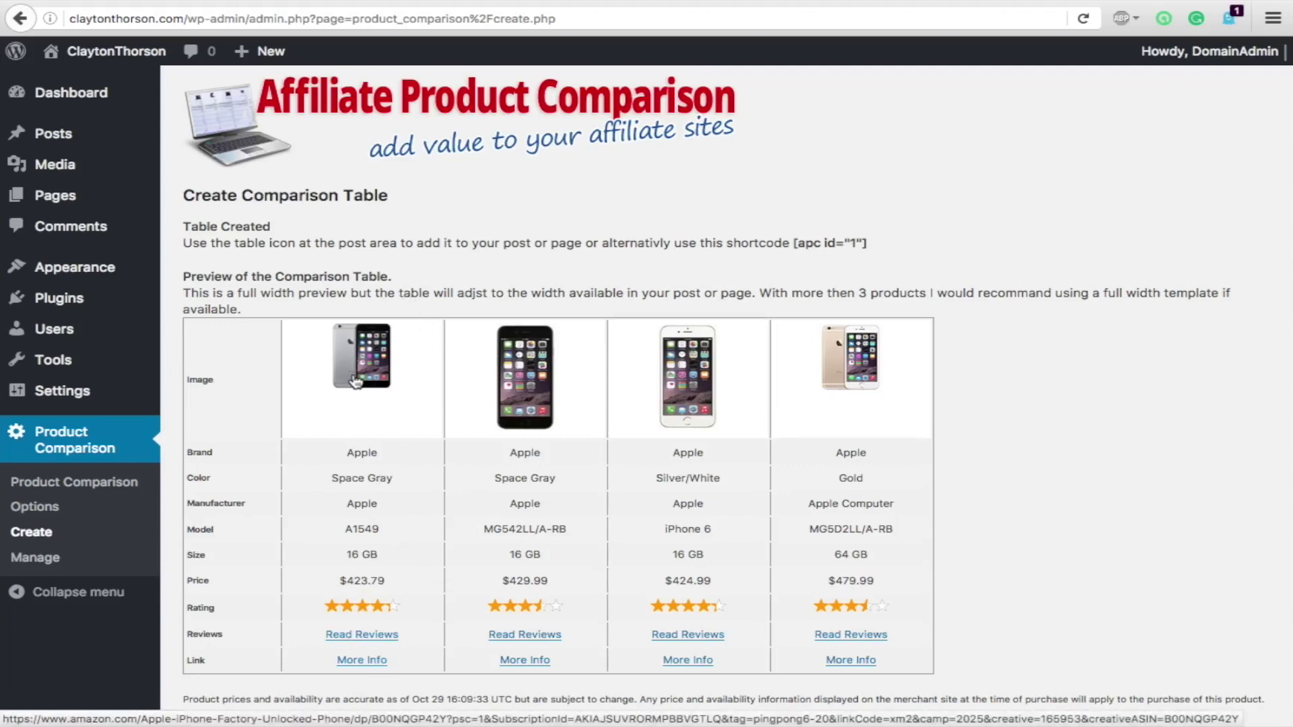
scroll(1019, 312, "down", 3)
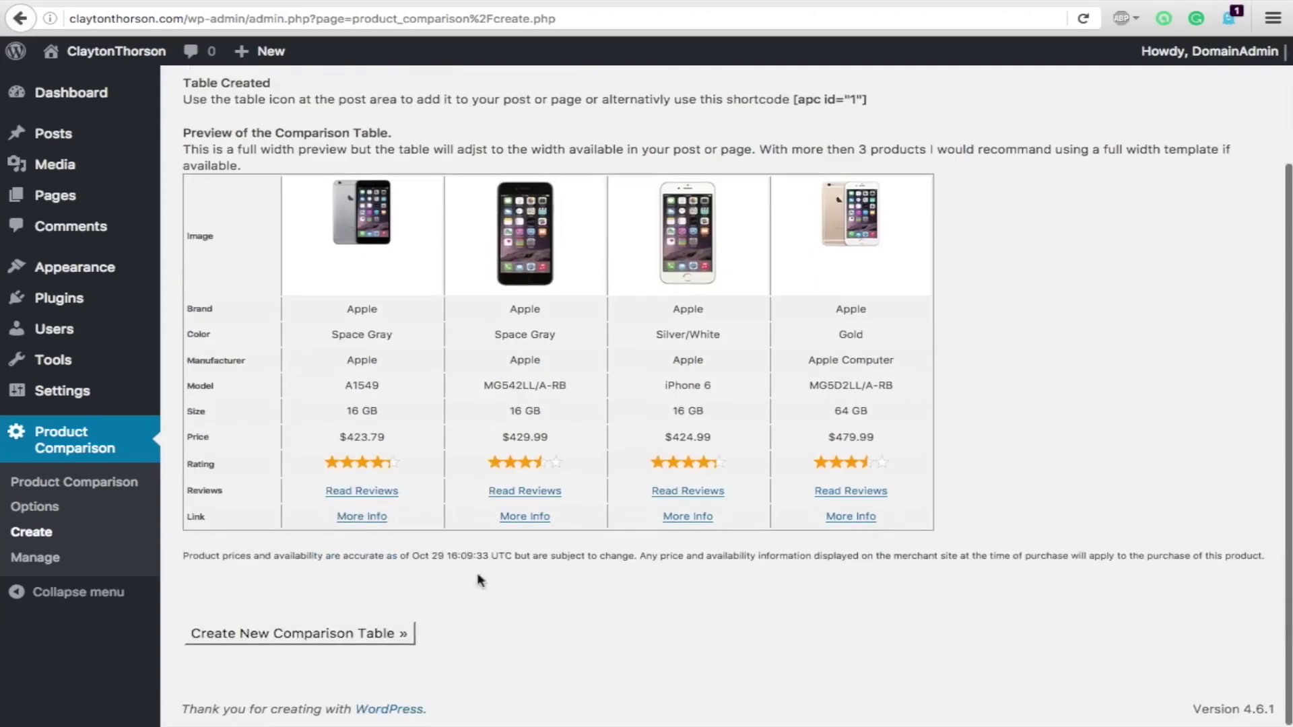
scroll(569, 571, "up", 3)
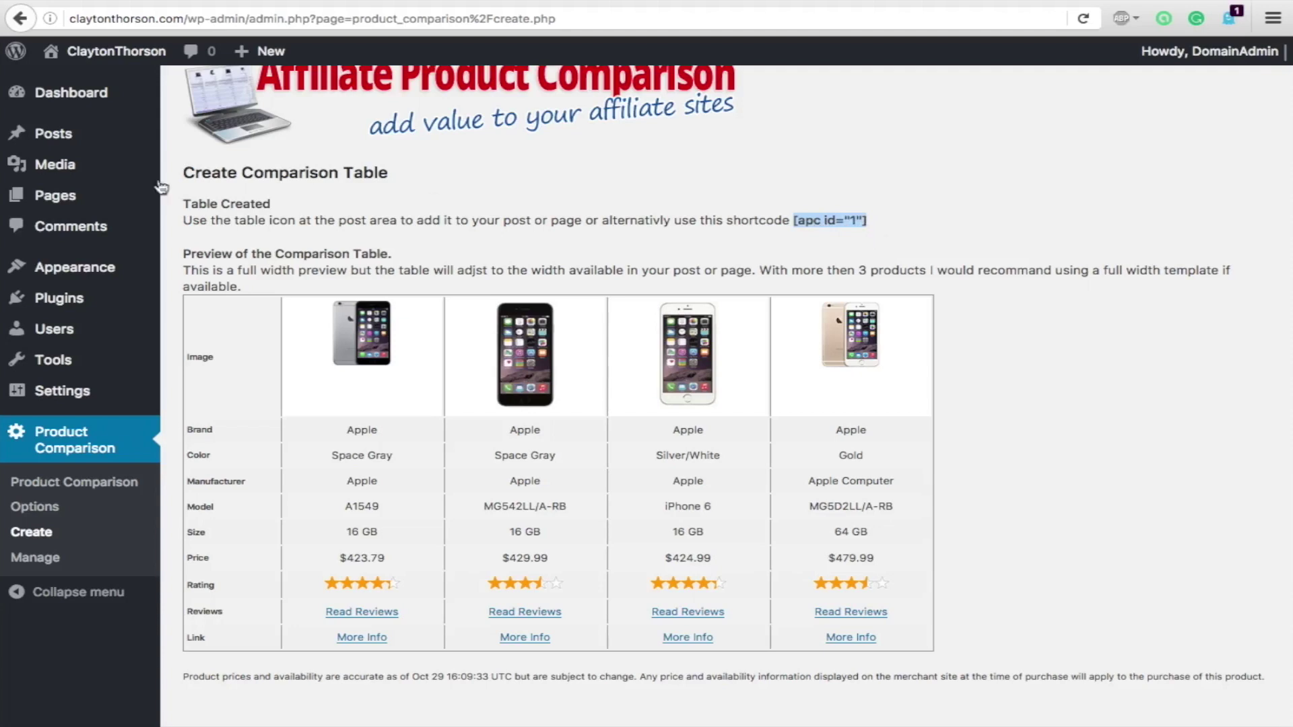
- Publish a new post titled 'test' with the [apc id="1"] shortcode pasted into its body
mouse_move(55, 136)
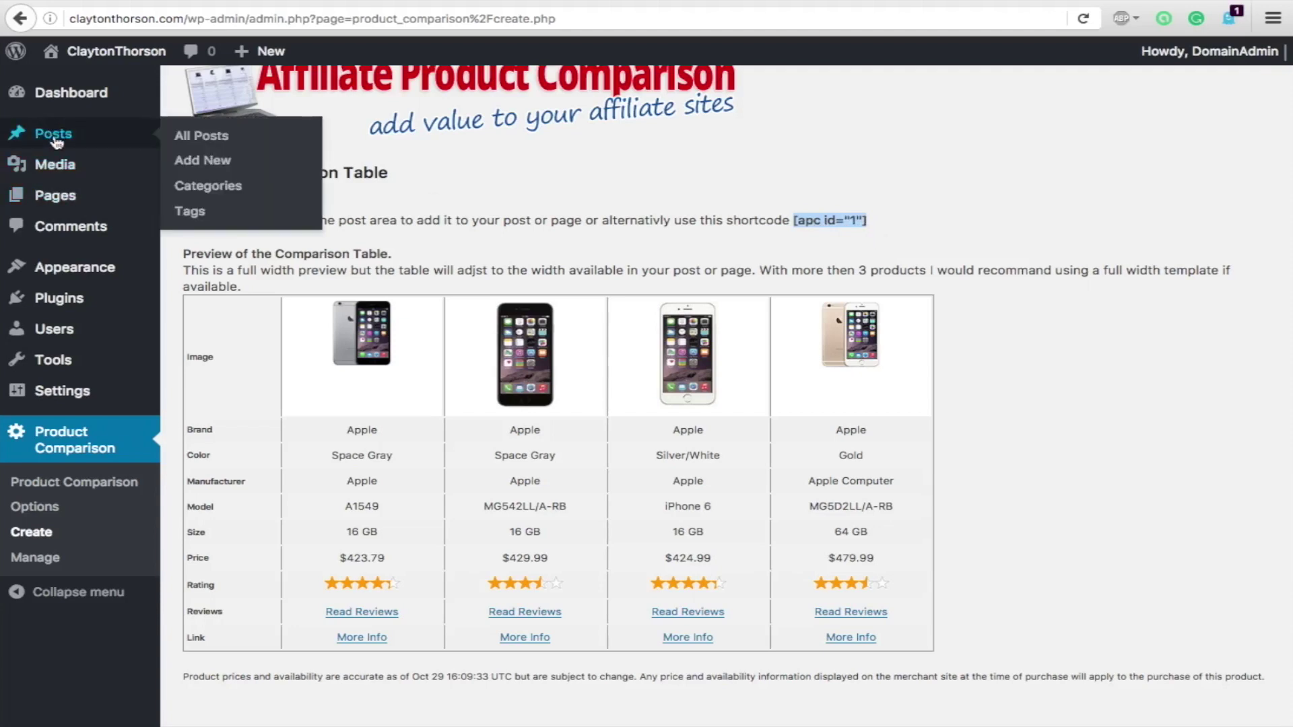
left_click(202, 162)
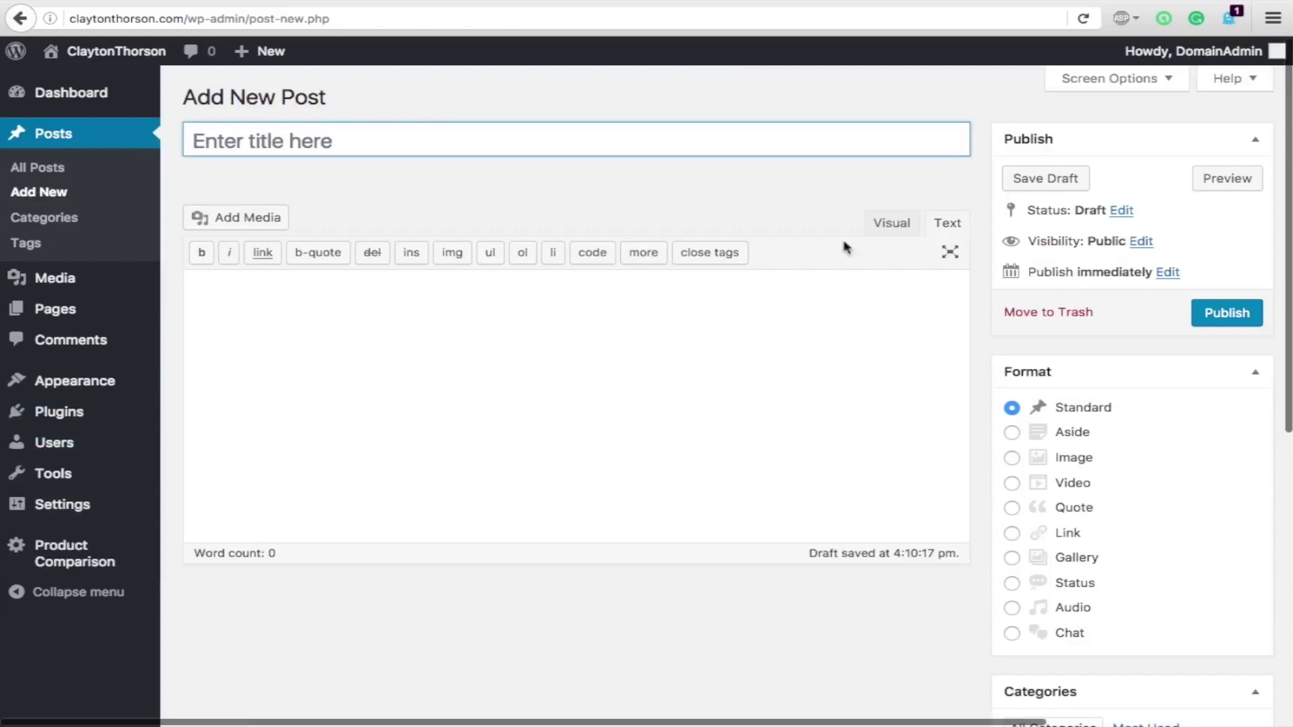
left_click(613, 321)
type("[apc id=\"1\"]")
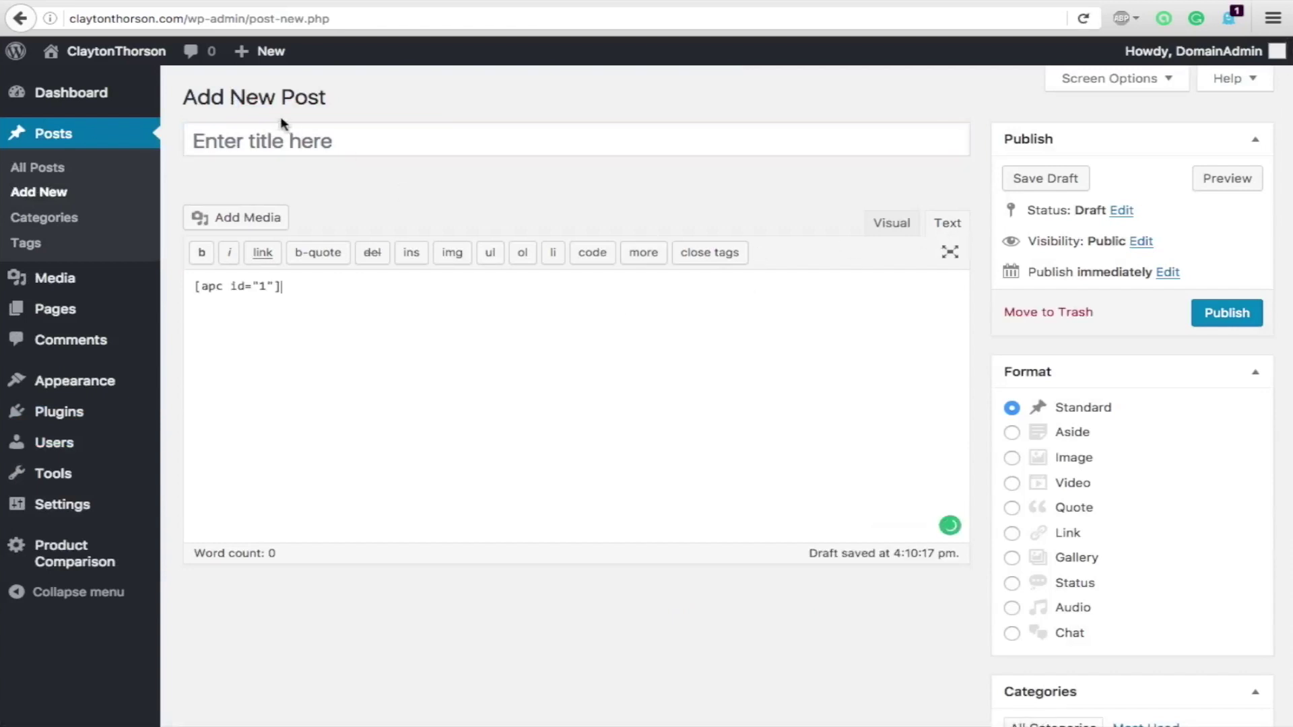
left_click(272, 135)
type("test")
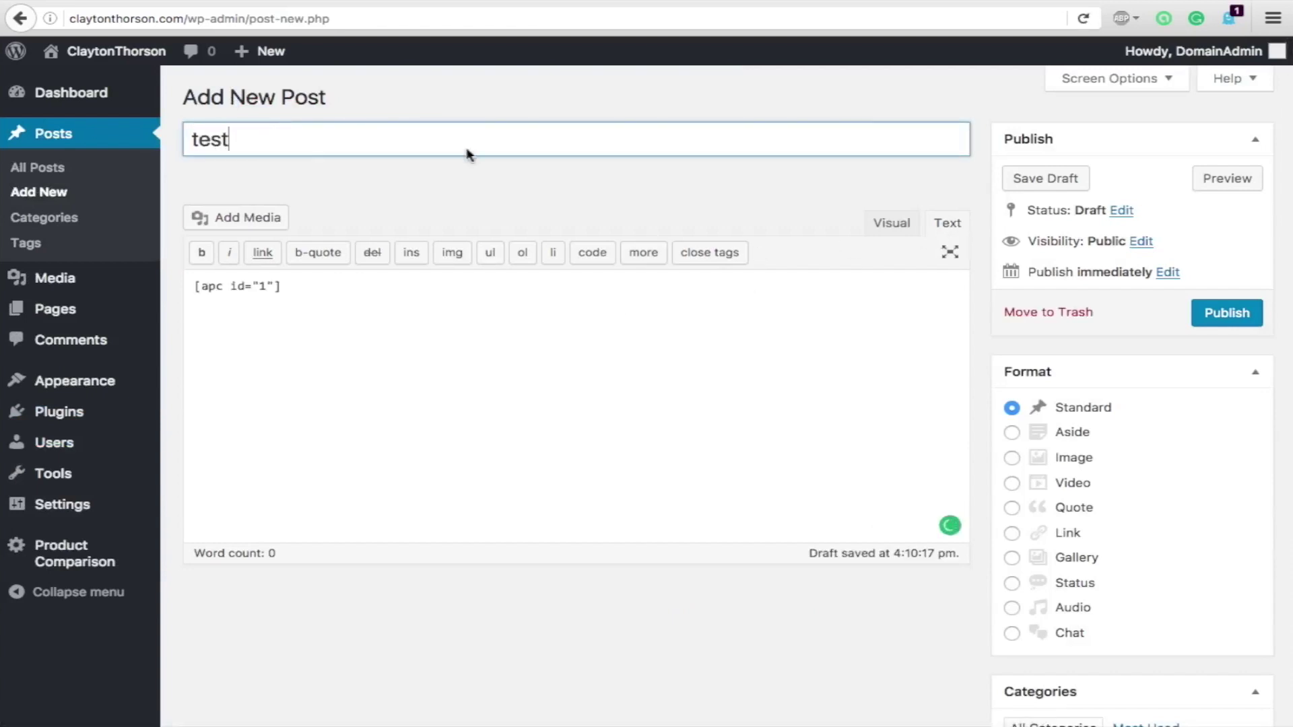
left_click(1212, 320)
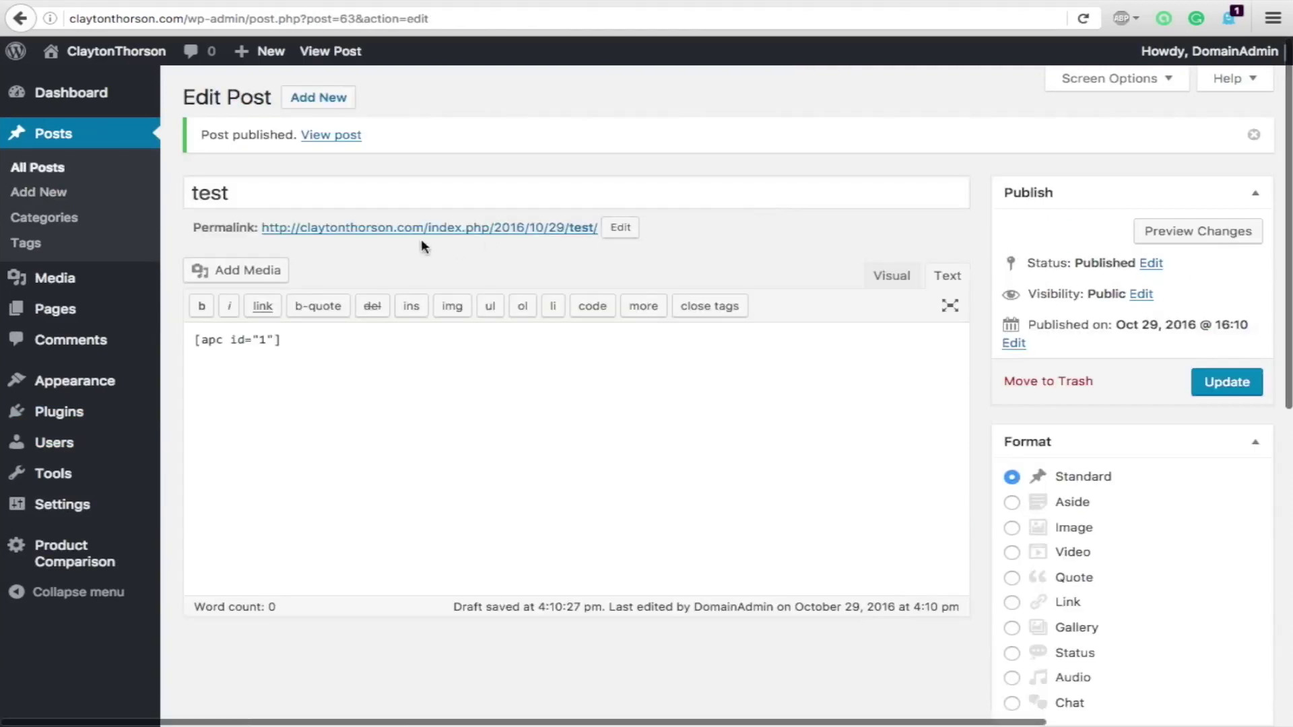
- View the live 'test' post and scroll through its rendered four-iPhone comparison table
left_click(315, 135)
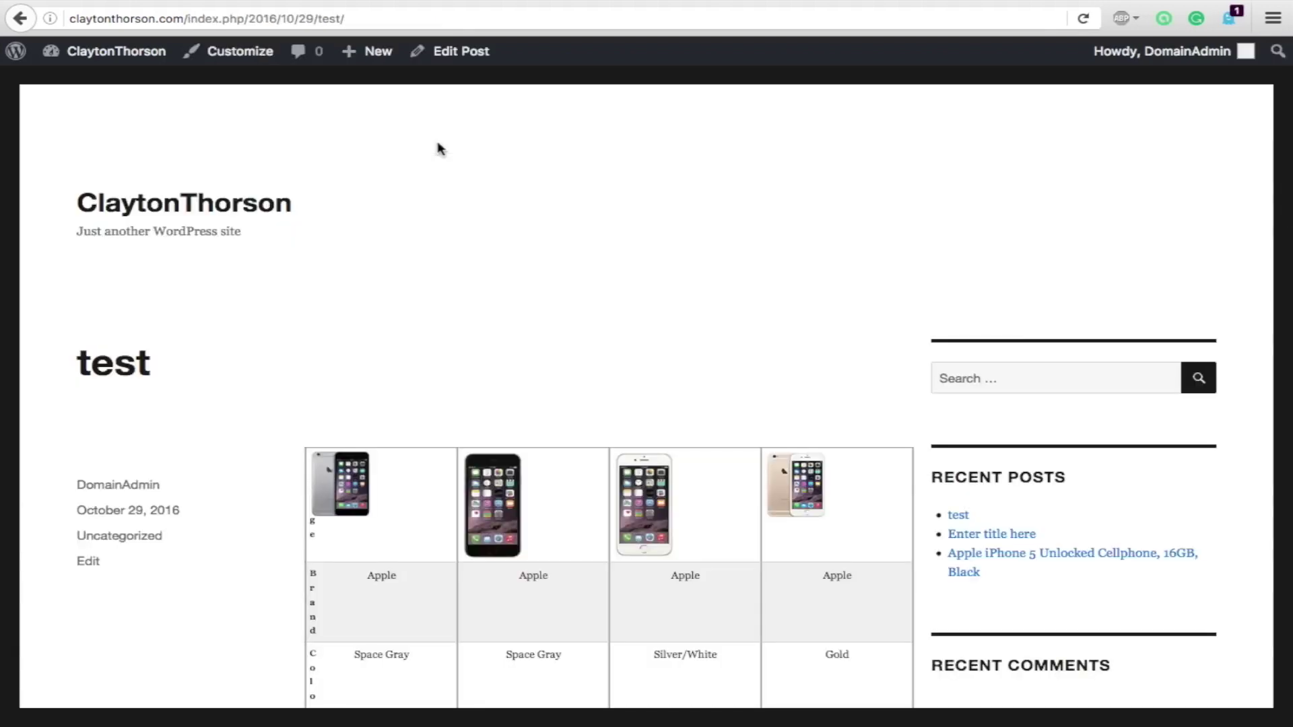
scroll(764, 337, "down", 3)
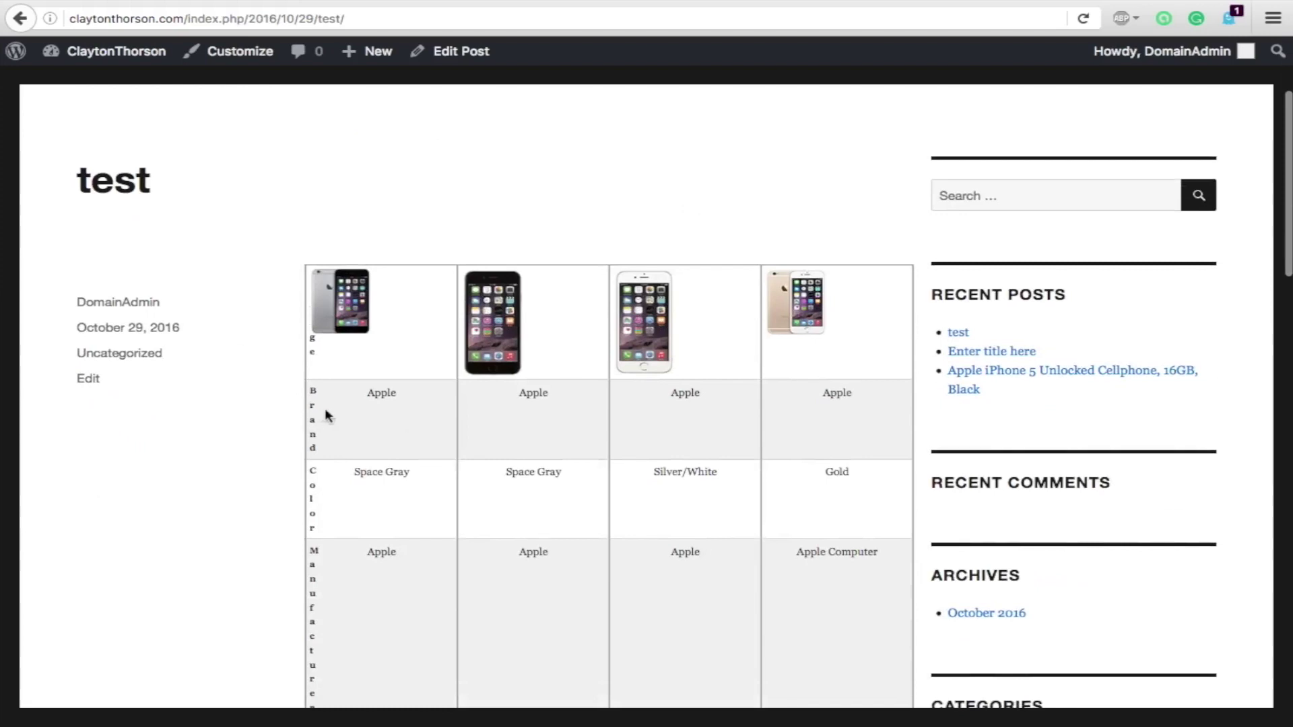
scroll(276, 364, "down", 2)
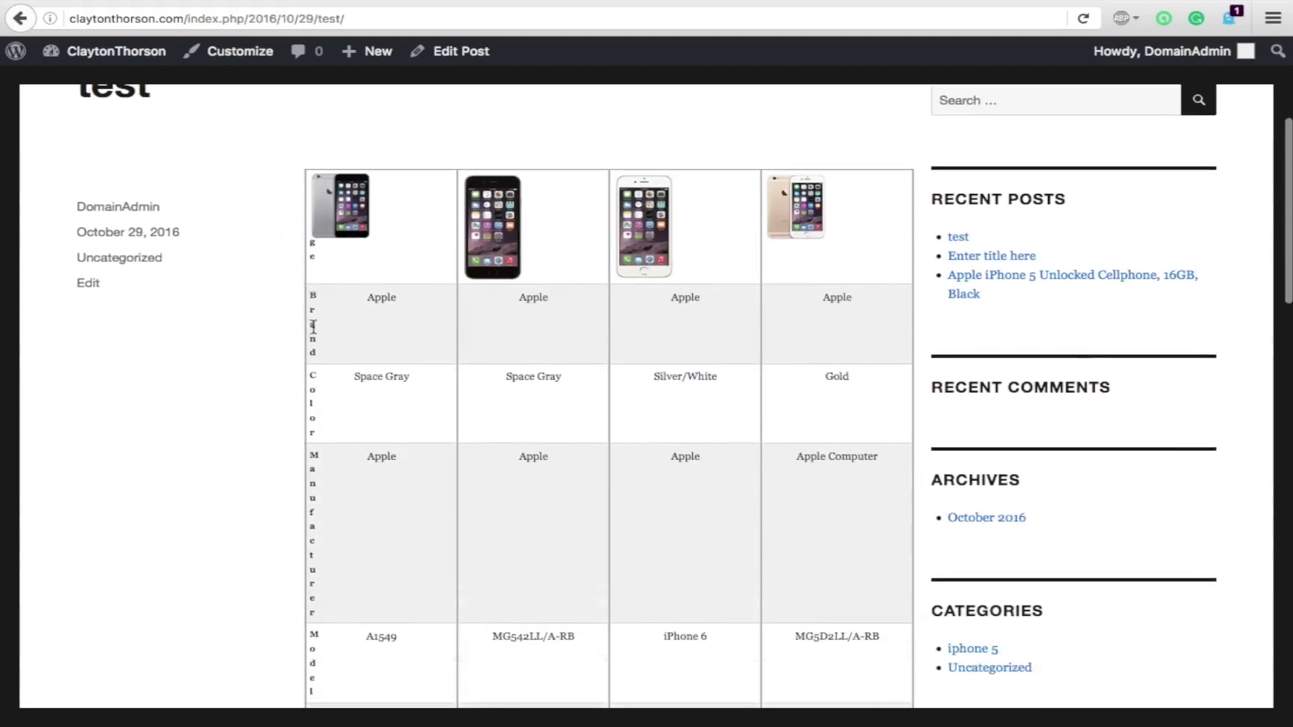
scroll(276, 370, "down", 2)
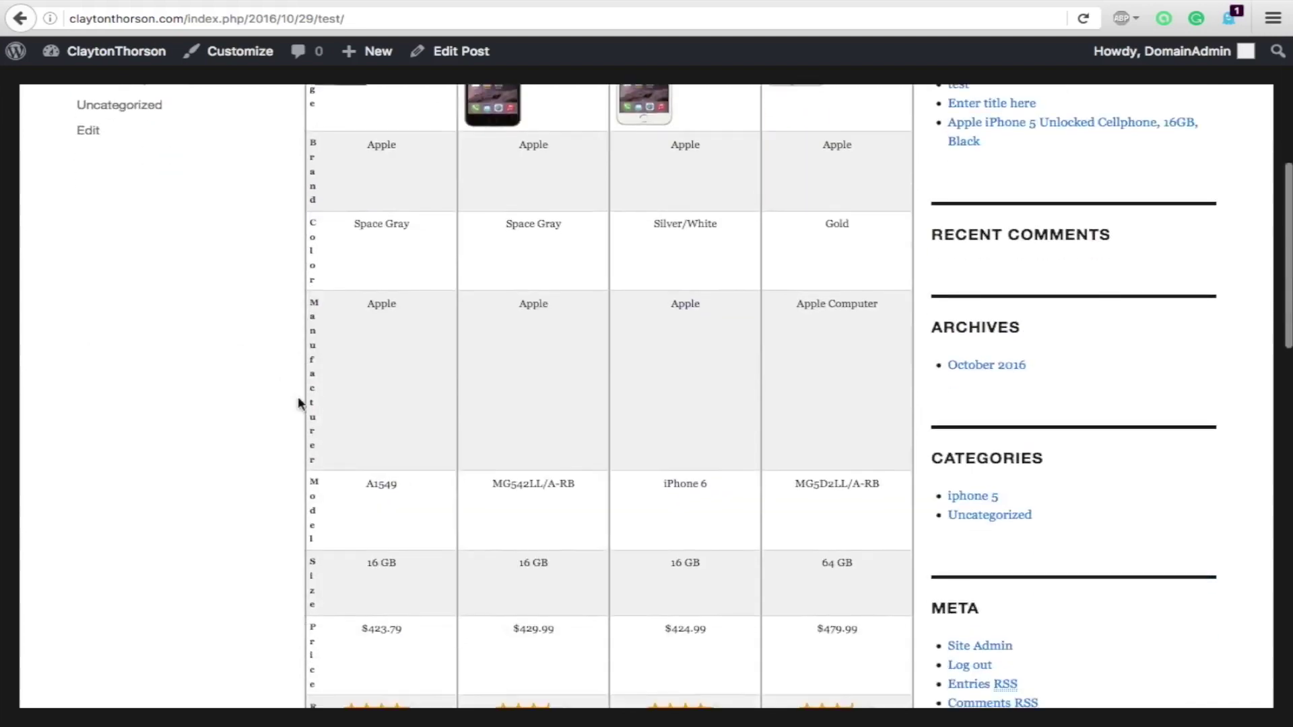
scroll(296, 367, "up", 3)
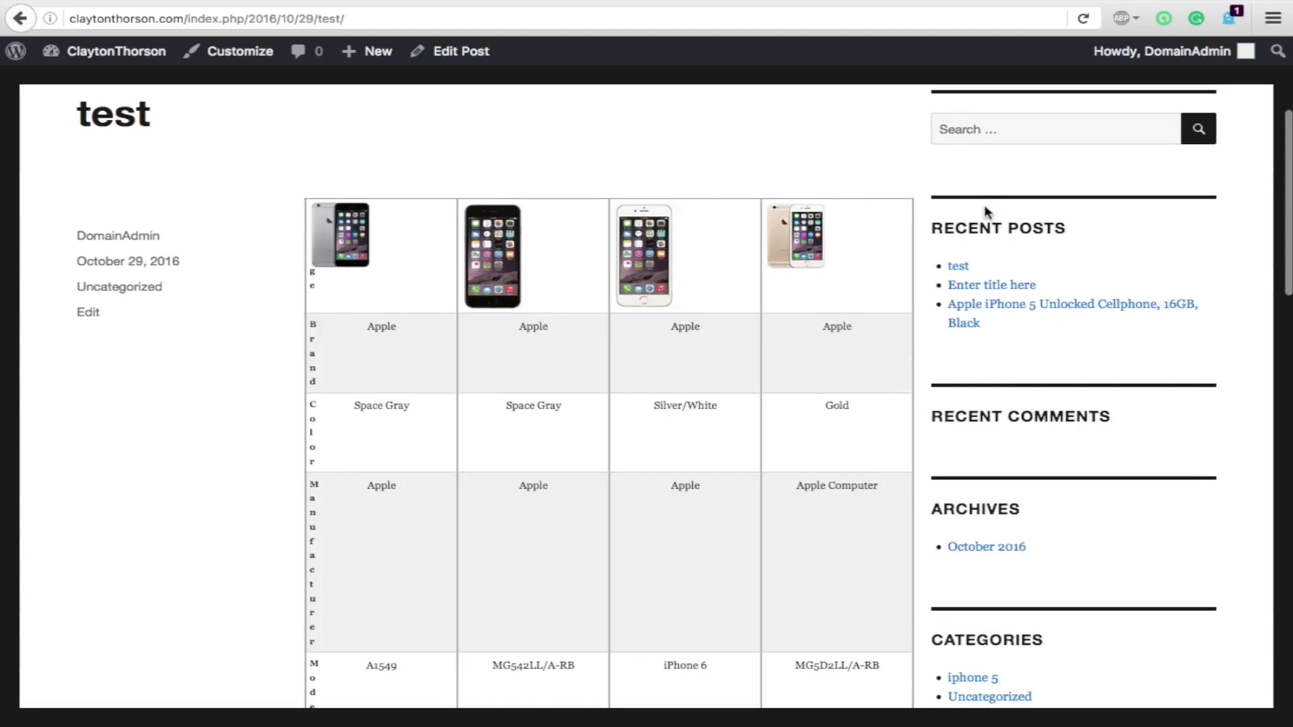
scroll(985, 212, "up", 2)
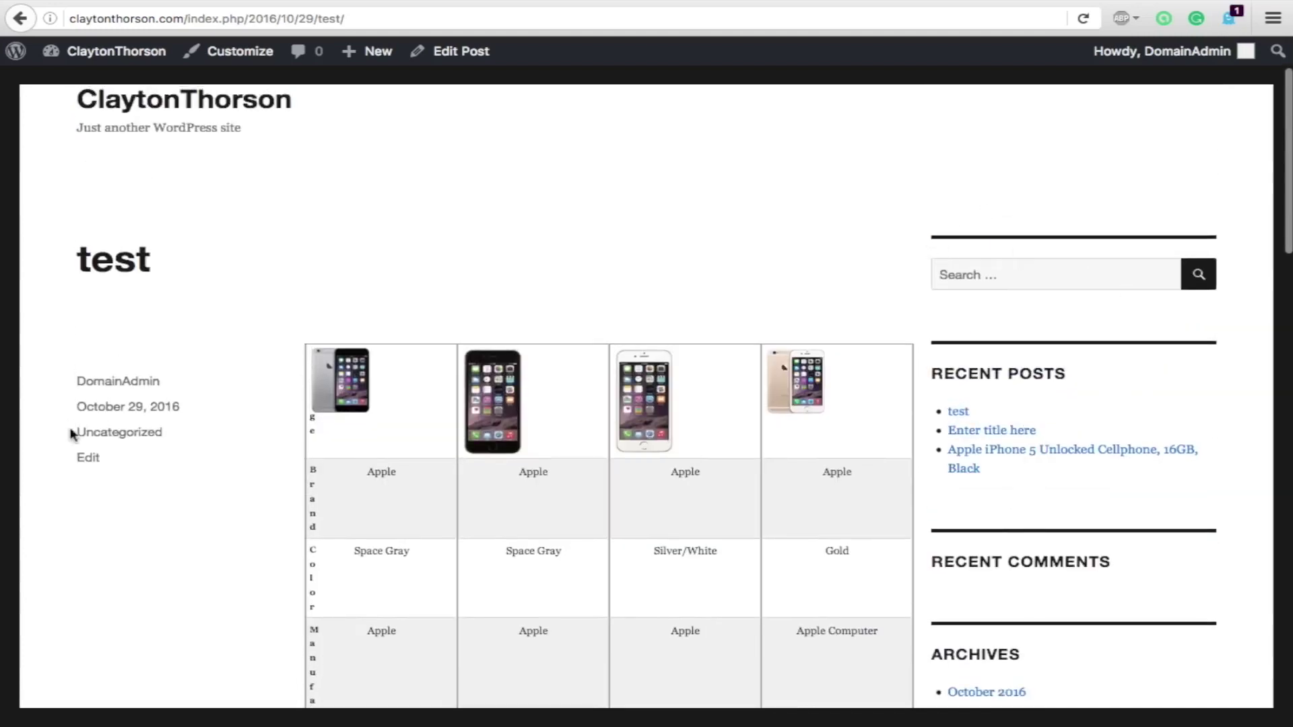
scroll(185, 491, "down", 3)
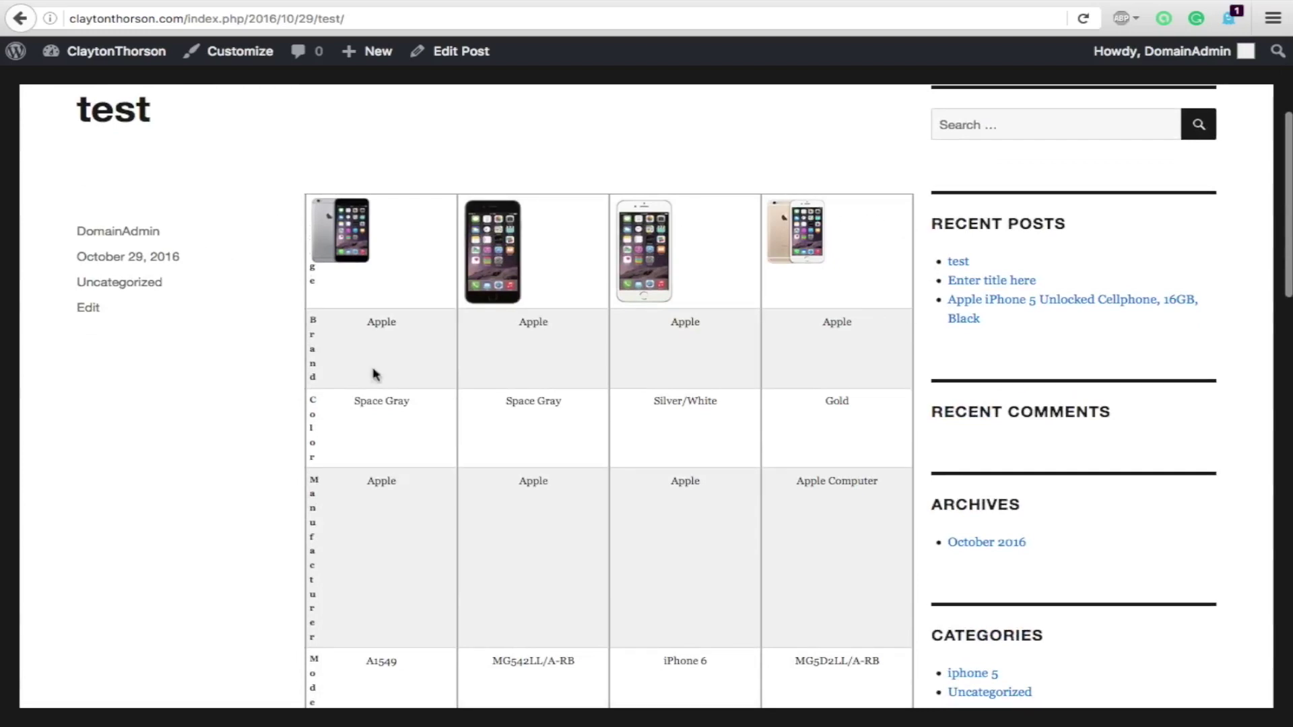
scroll(254, 431, "down", 10)
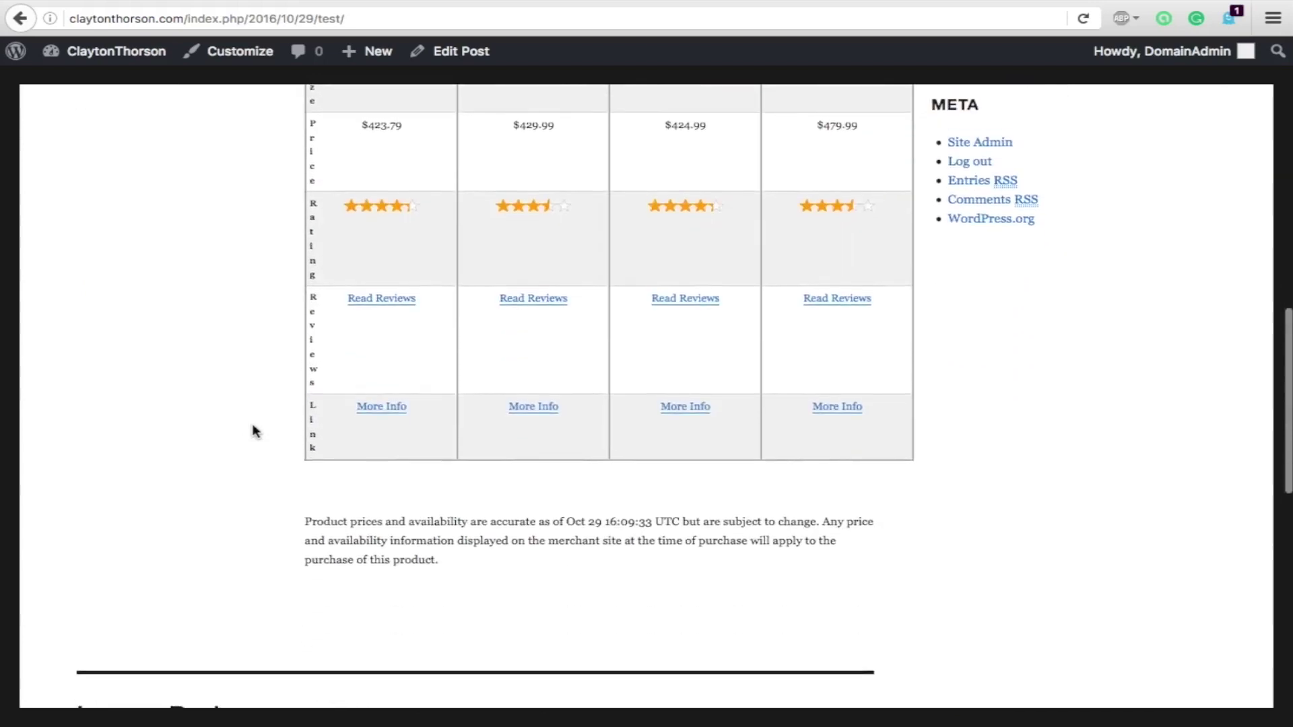
scroll(255, 431, "up", 15)
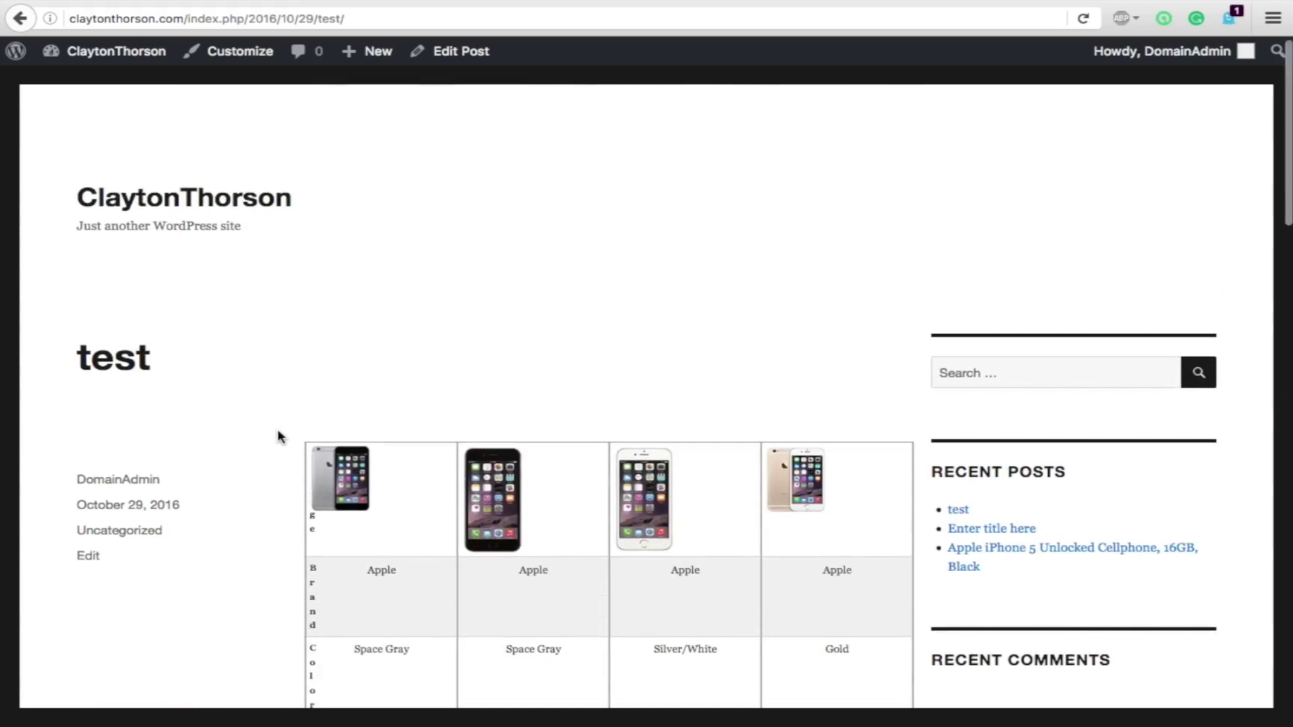
scroll(279, 431, "down", 3)
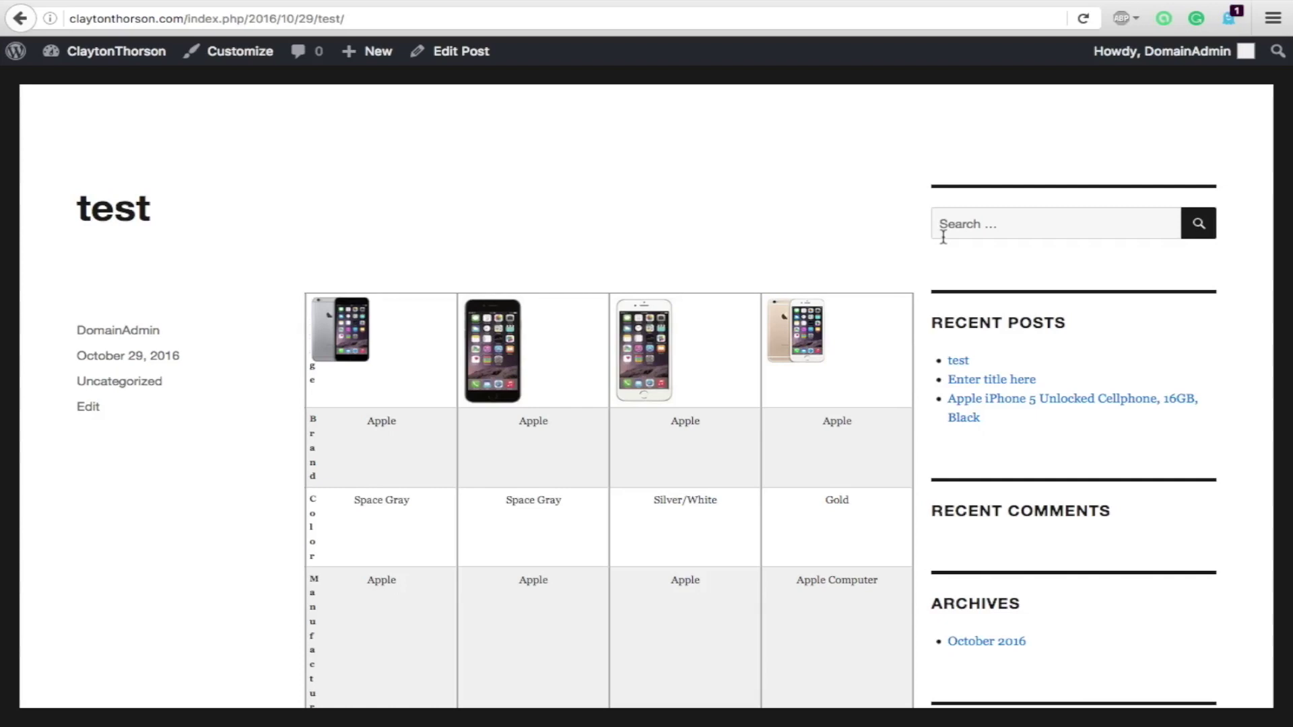
scroll(503, 280, "down", 3)
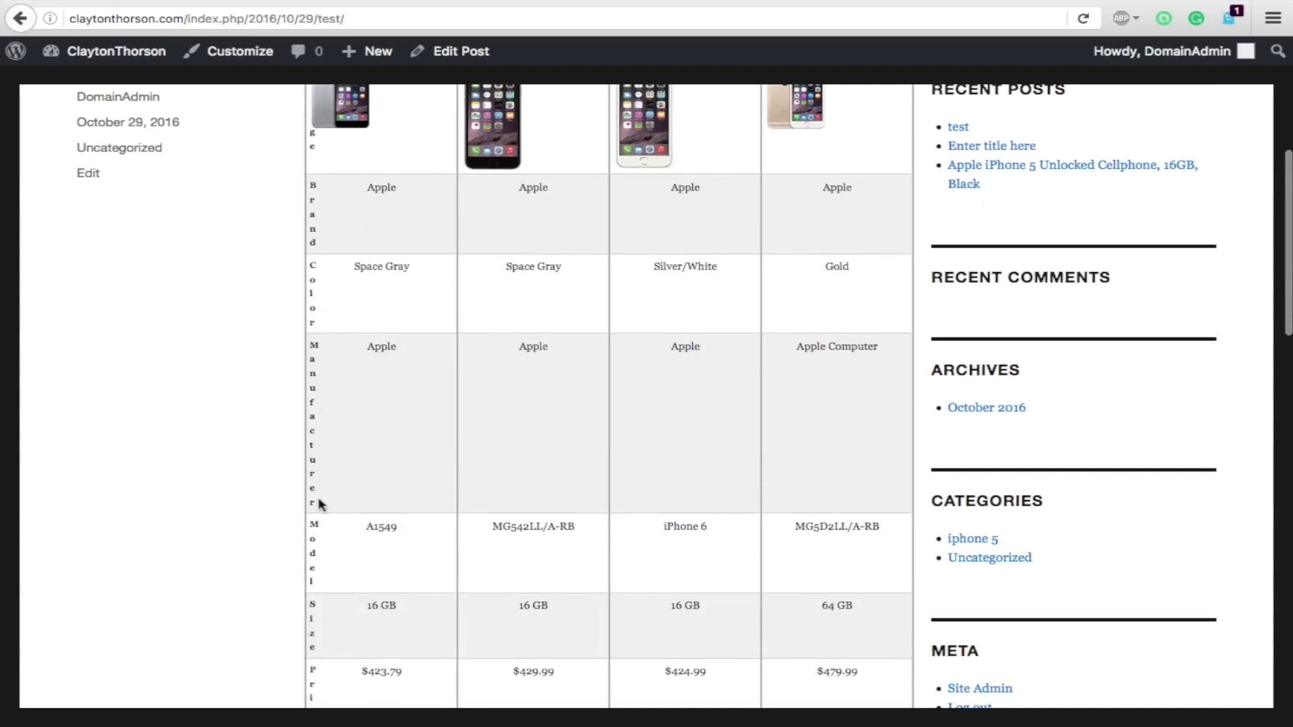
scroll(315, 353, "down", 6)
scroll(313, 357, "down", 2)
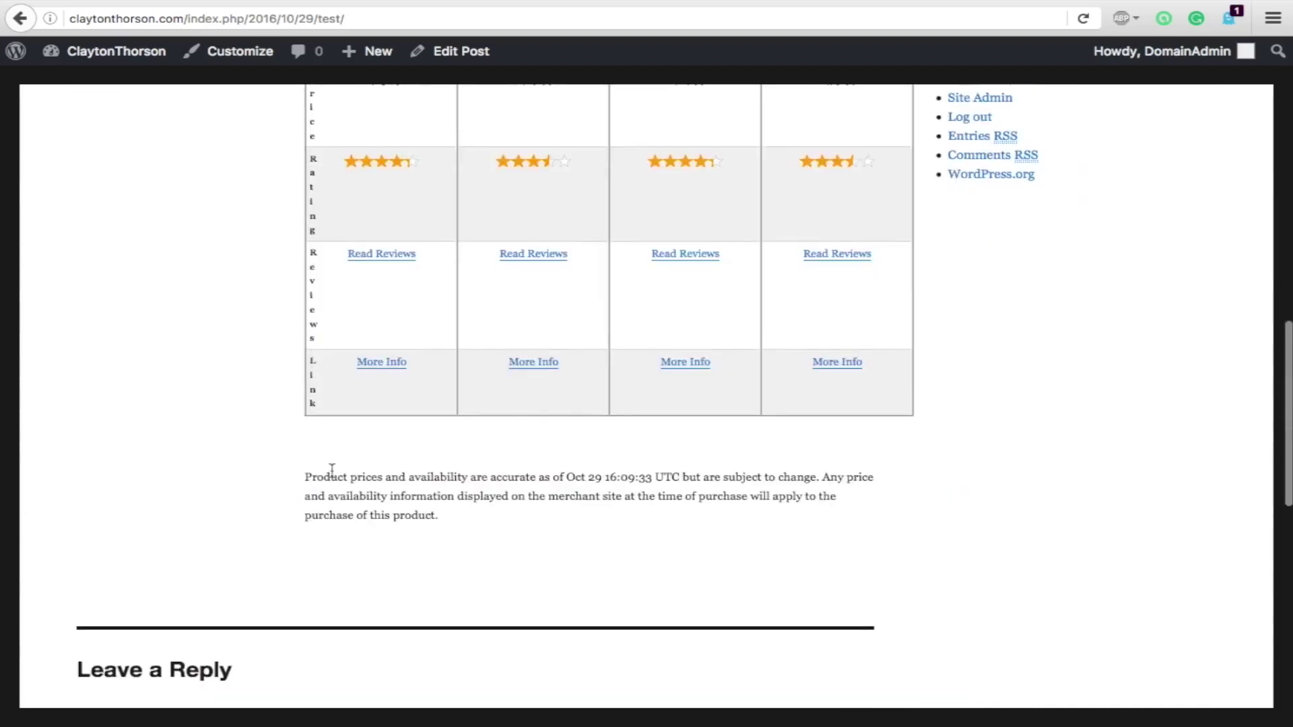
scroll(487, 489, "up", 10)
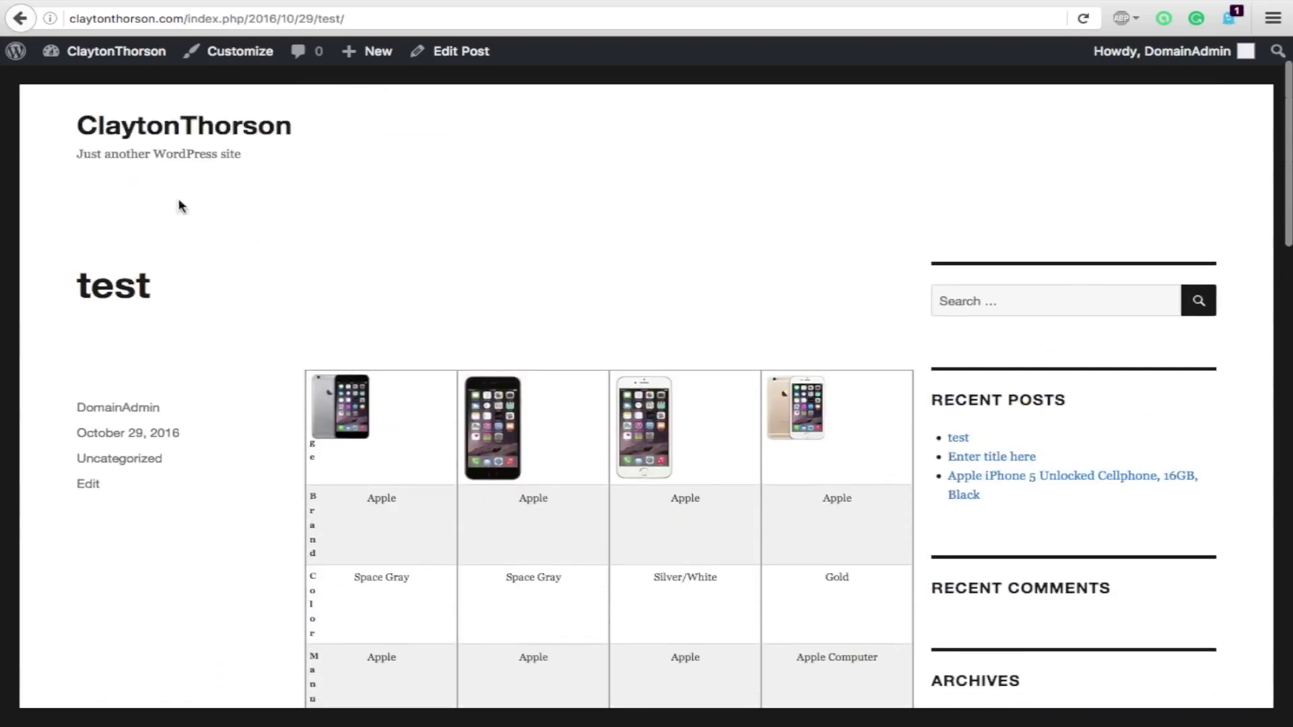
- From the dashboard, publish a new page titled 'test' with the [apc id="1"] shortcode pasted in
mouse_move(110, 54)
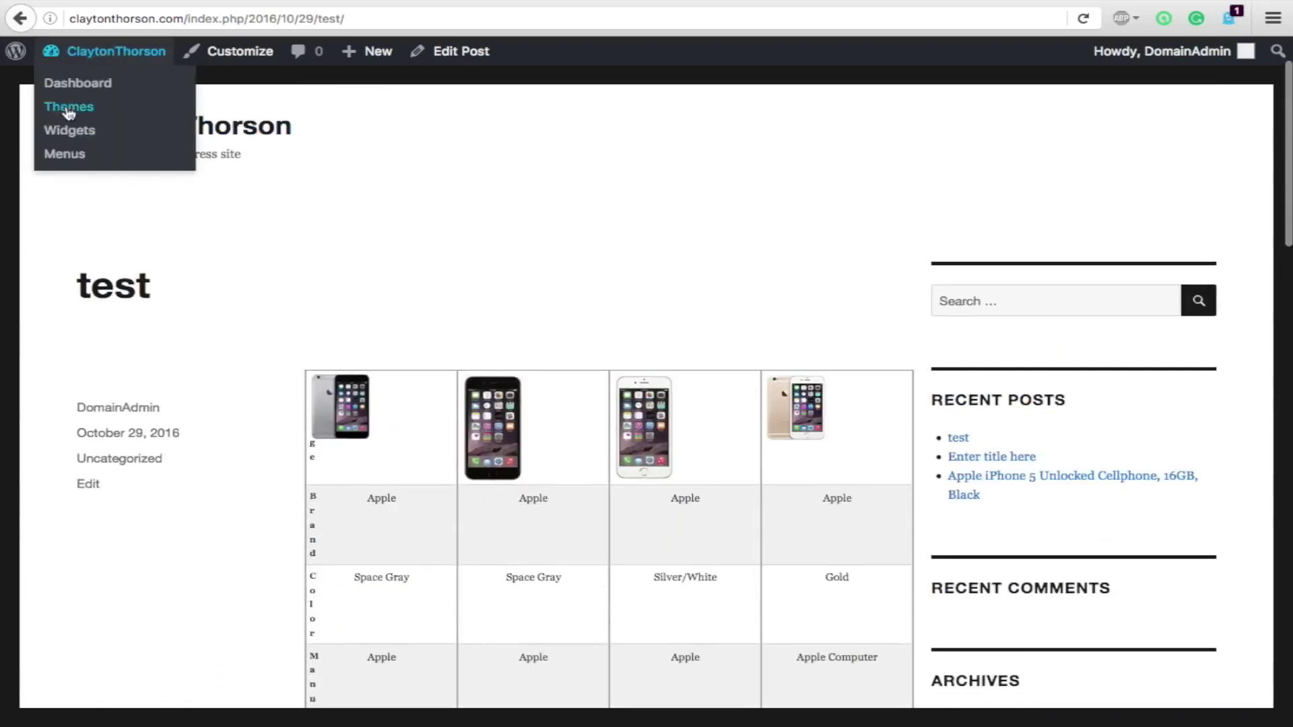
left_click(71, 79)
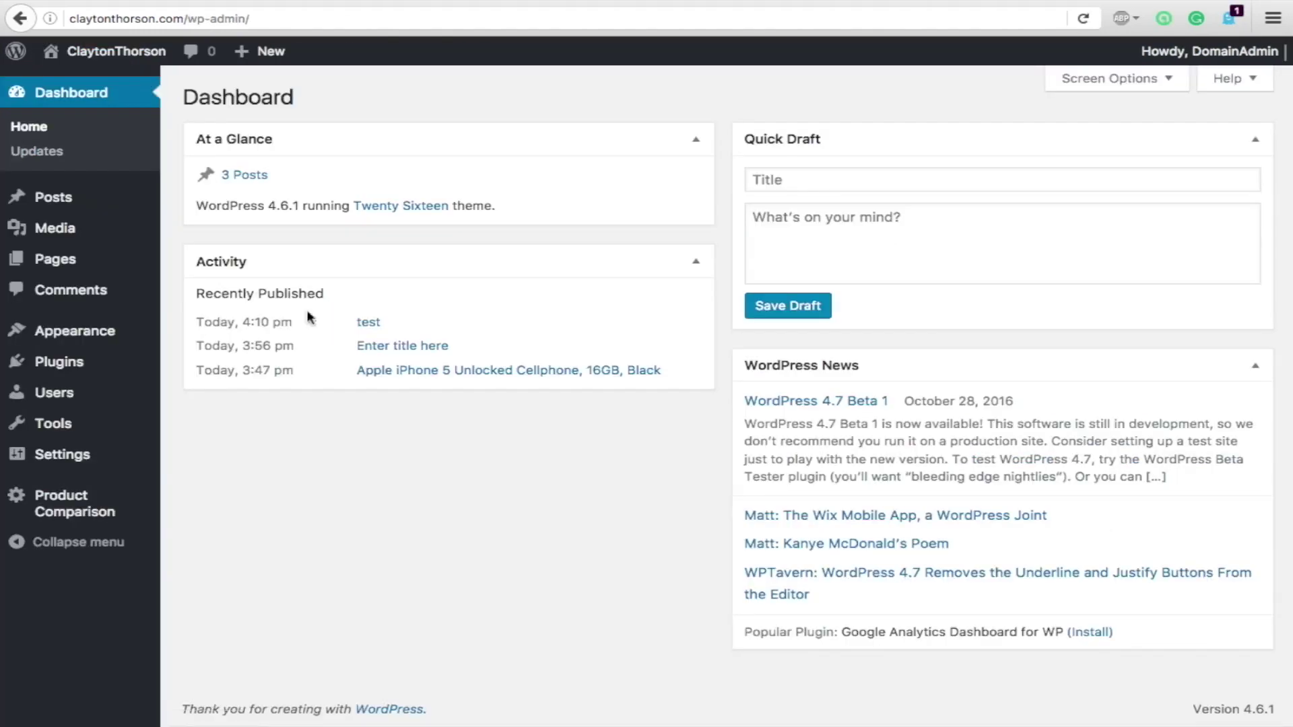
mouse_move(58, 260)
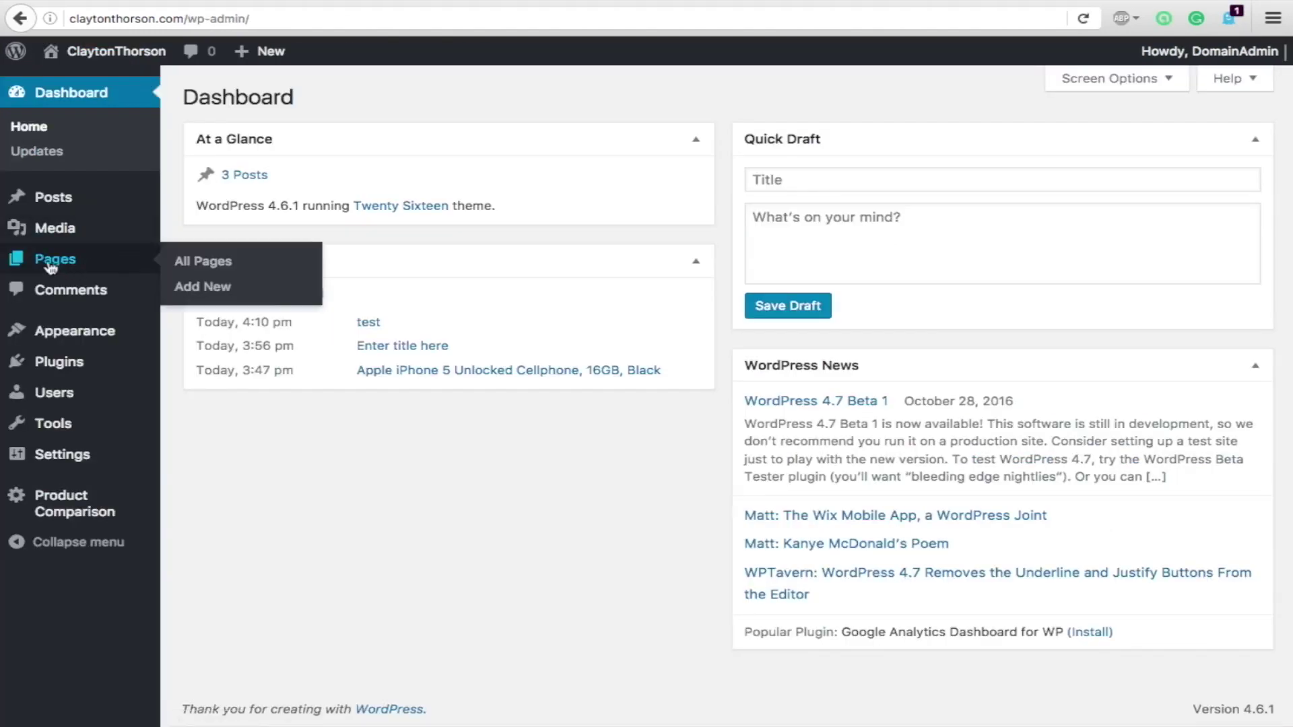
left_click(196, 291)
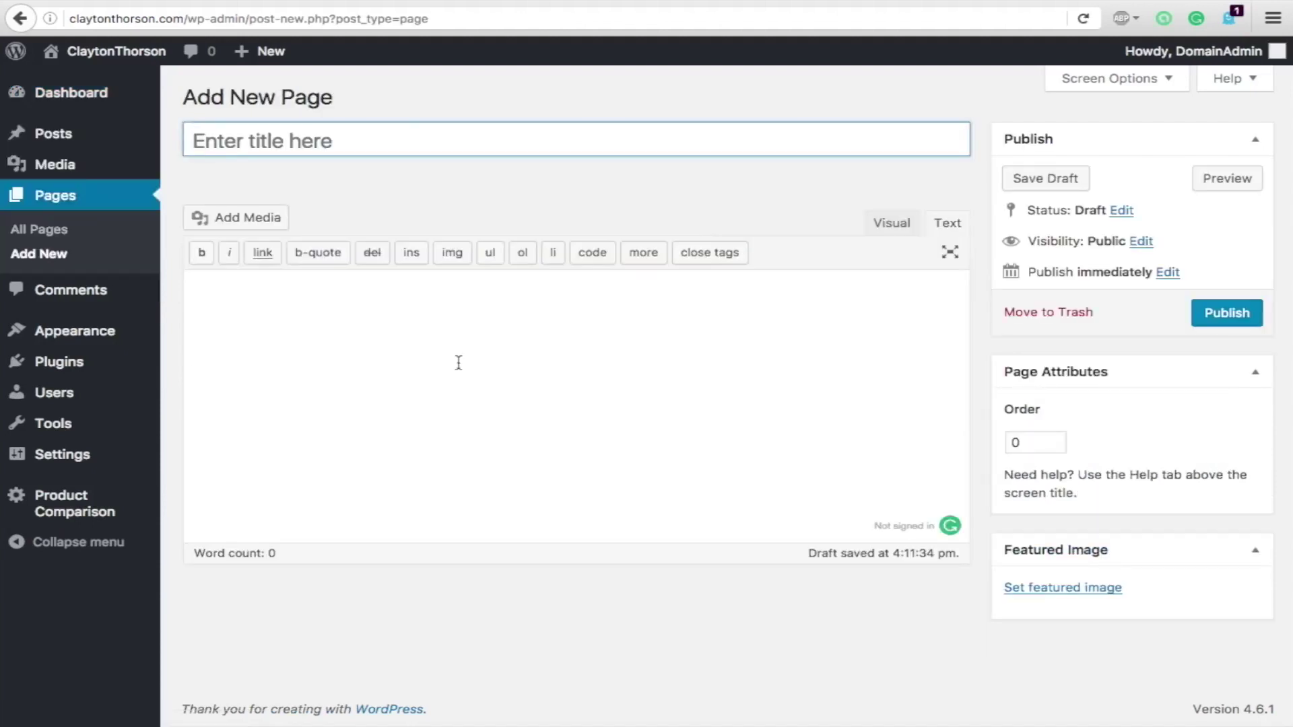
left_click(456, 361)
type("[apc id=\"1\"]")
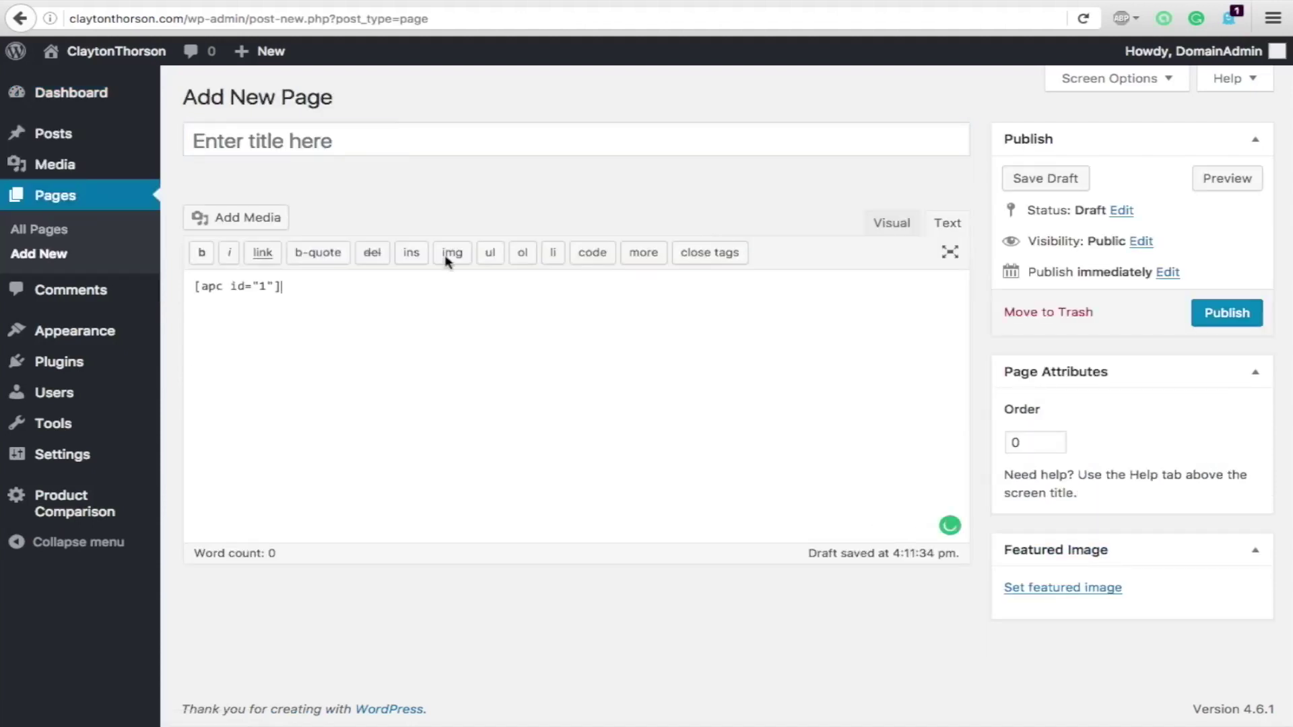
left_click(363, 141)
type("test")
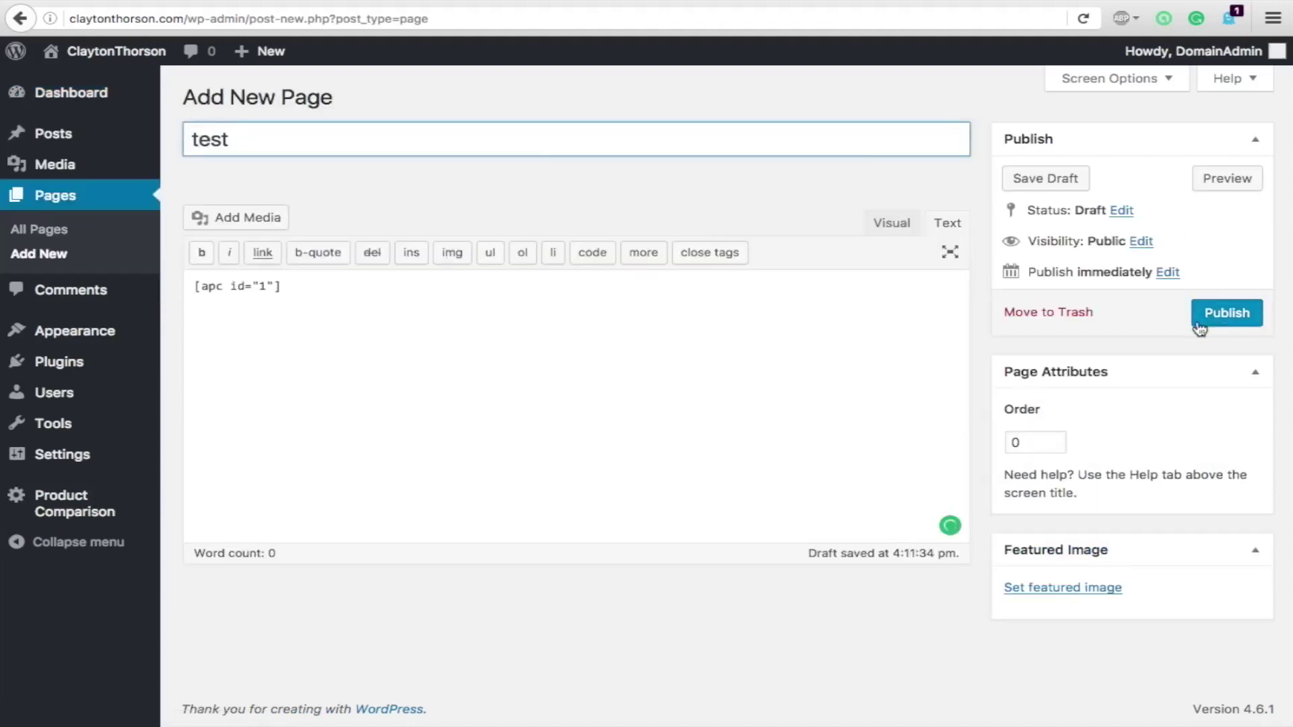
left_click(1227, 315)
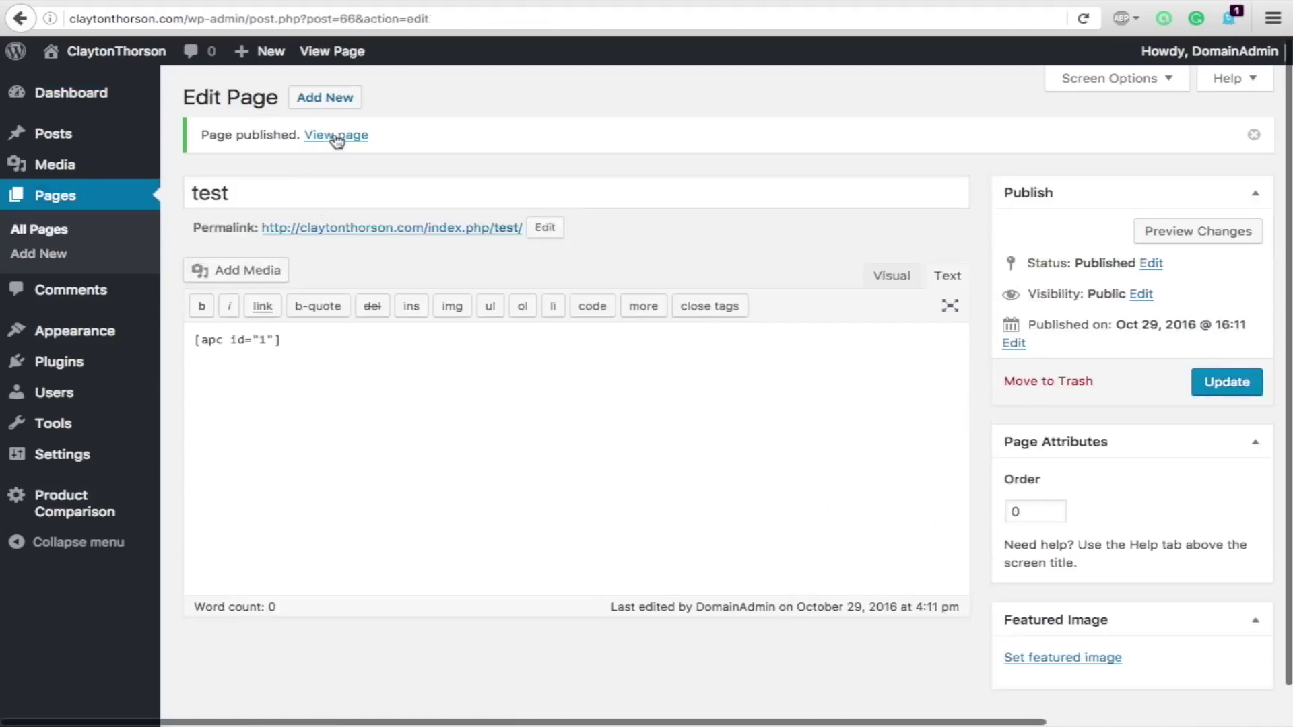
- View the live 'test' page and scroll through the table's prices, ratings and disclaimer
left_click(337, 137)
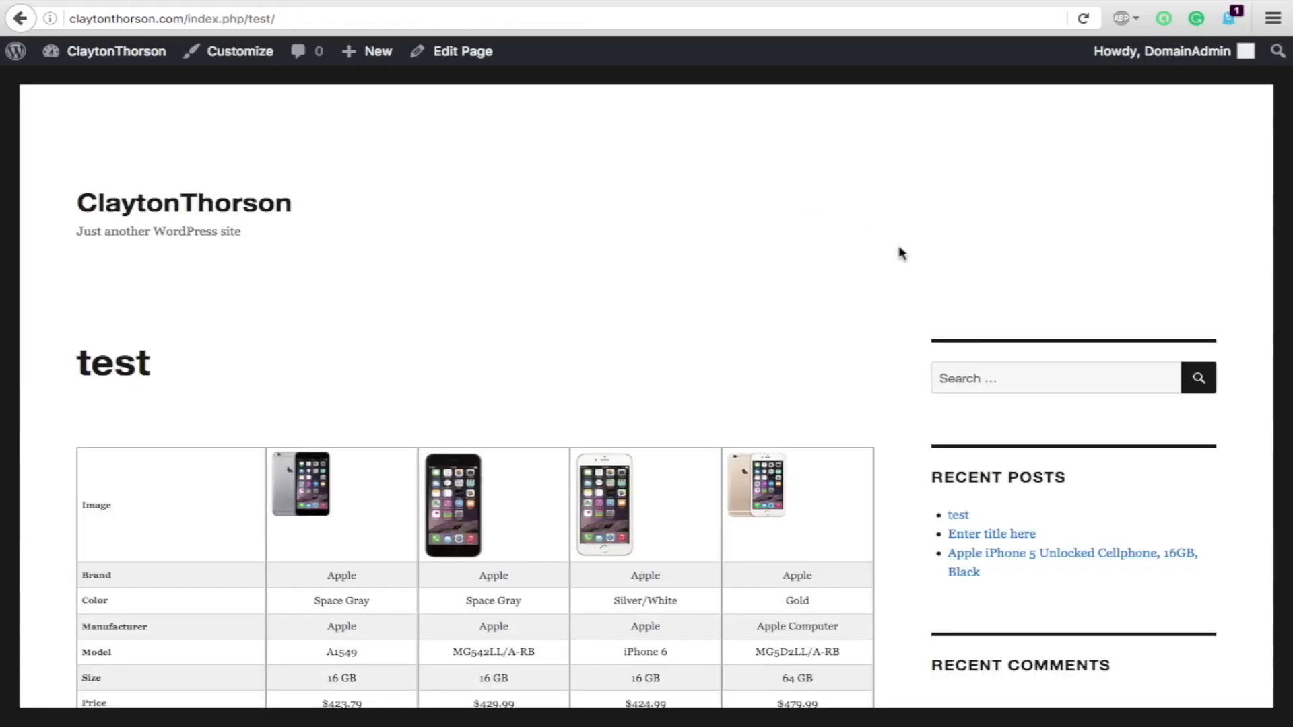
scroll(901, 254, "down", 4)
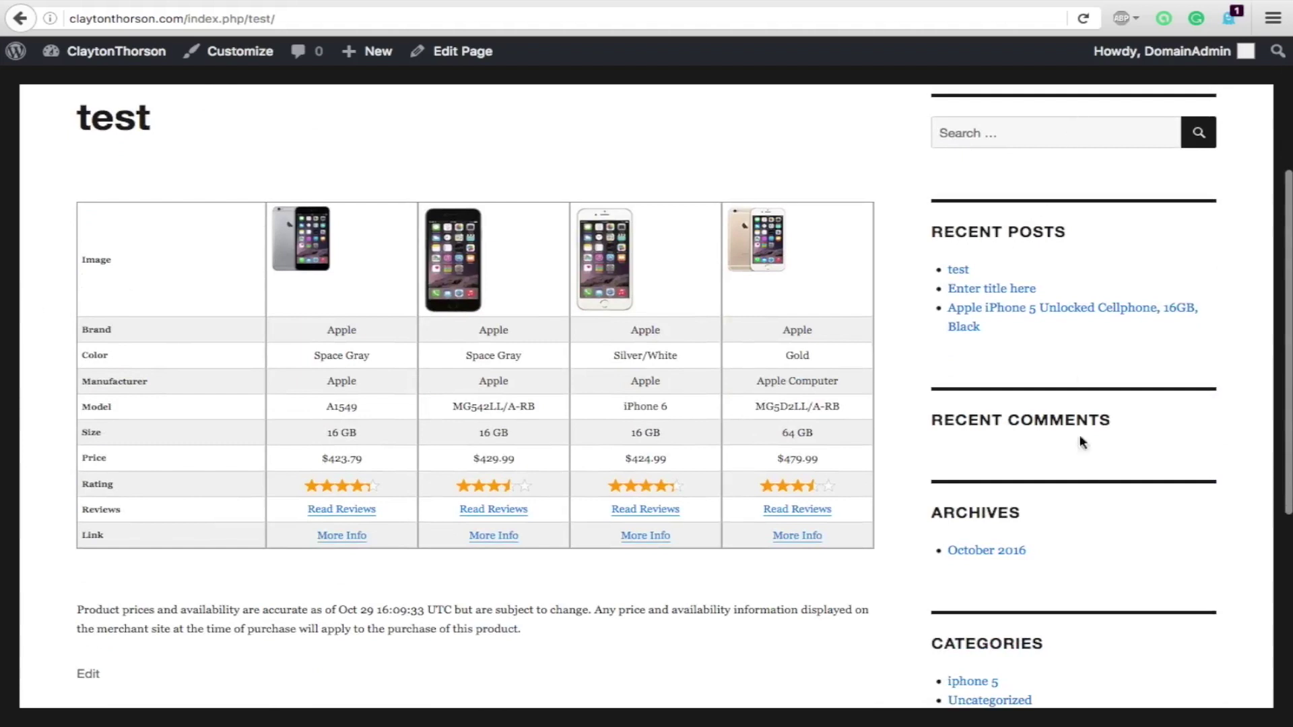
scroll(553, 574, "down", 1)
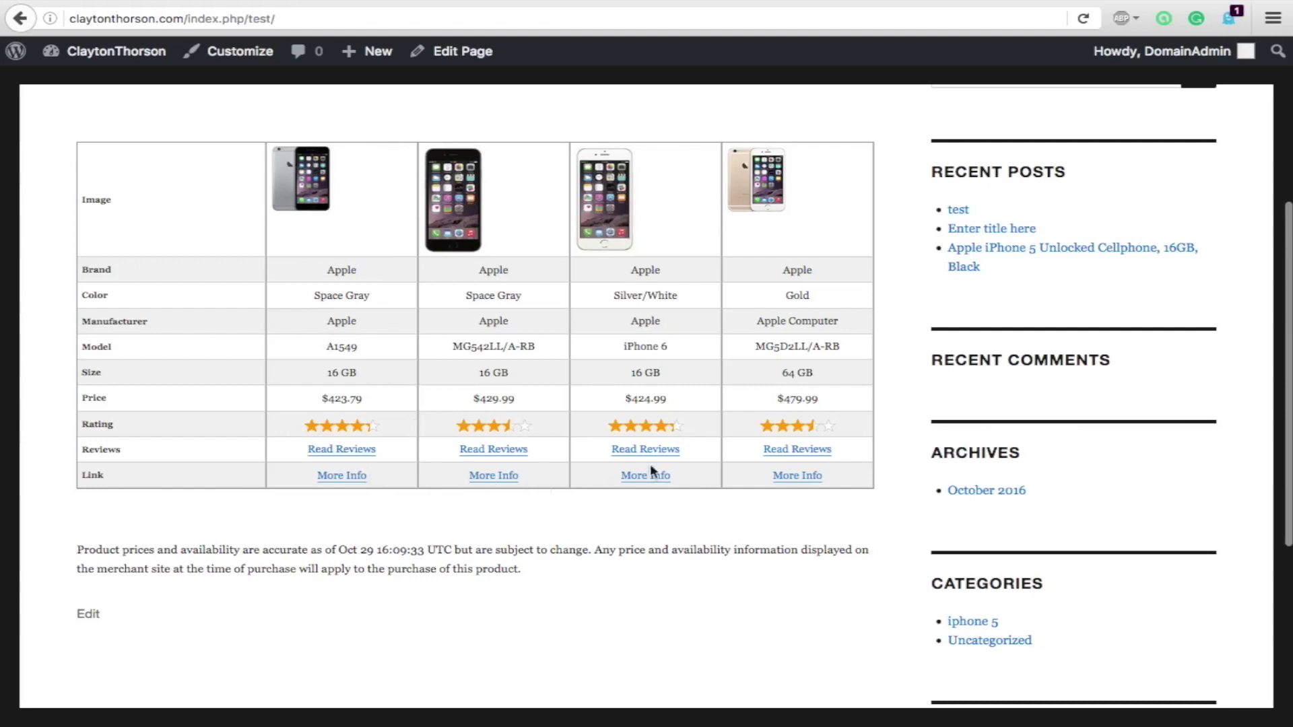
scroll(572, 484, "down", 2)
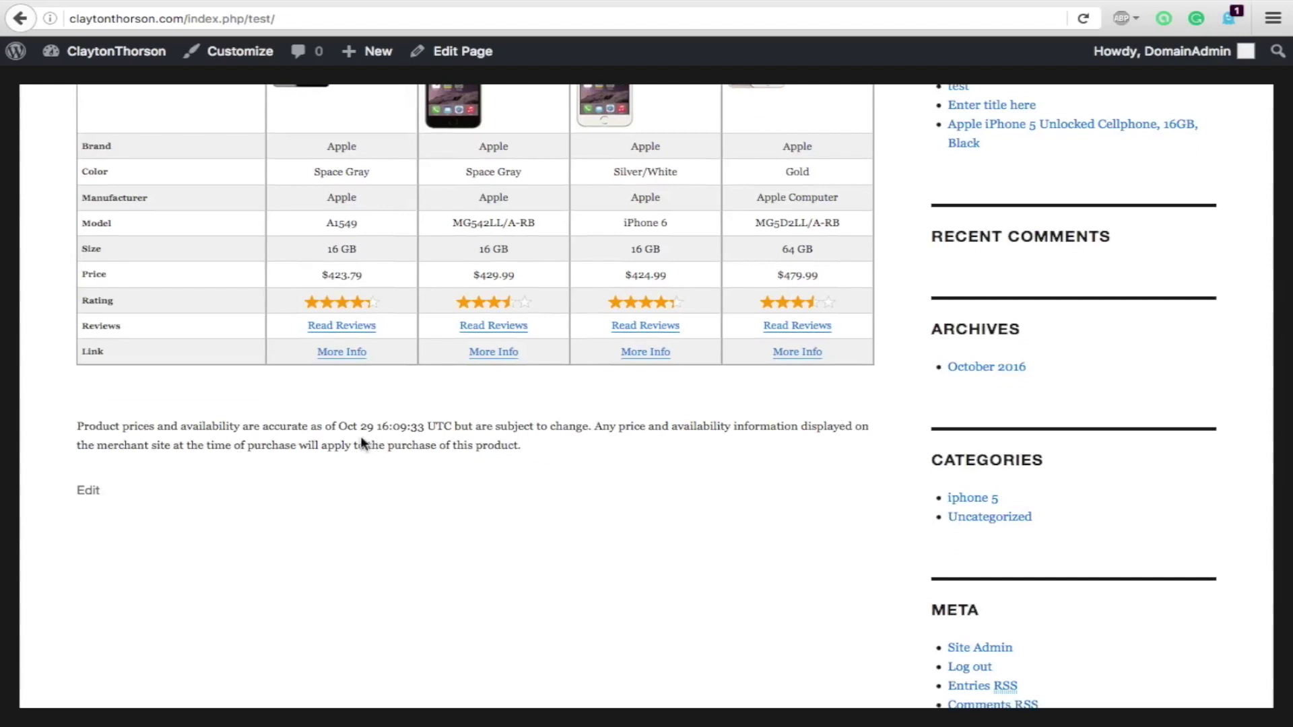
scroll(393, 426, "up", 5)
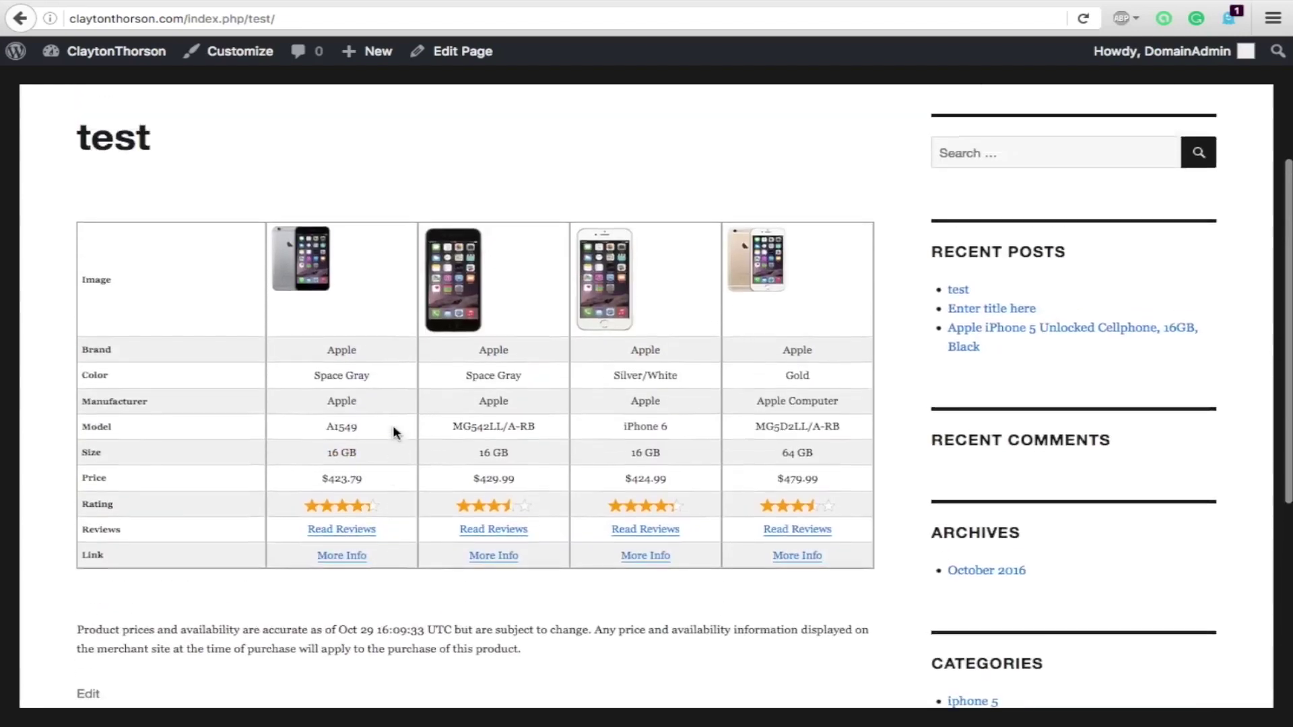
scroll(447, 310, "up", 2)
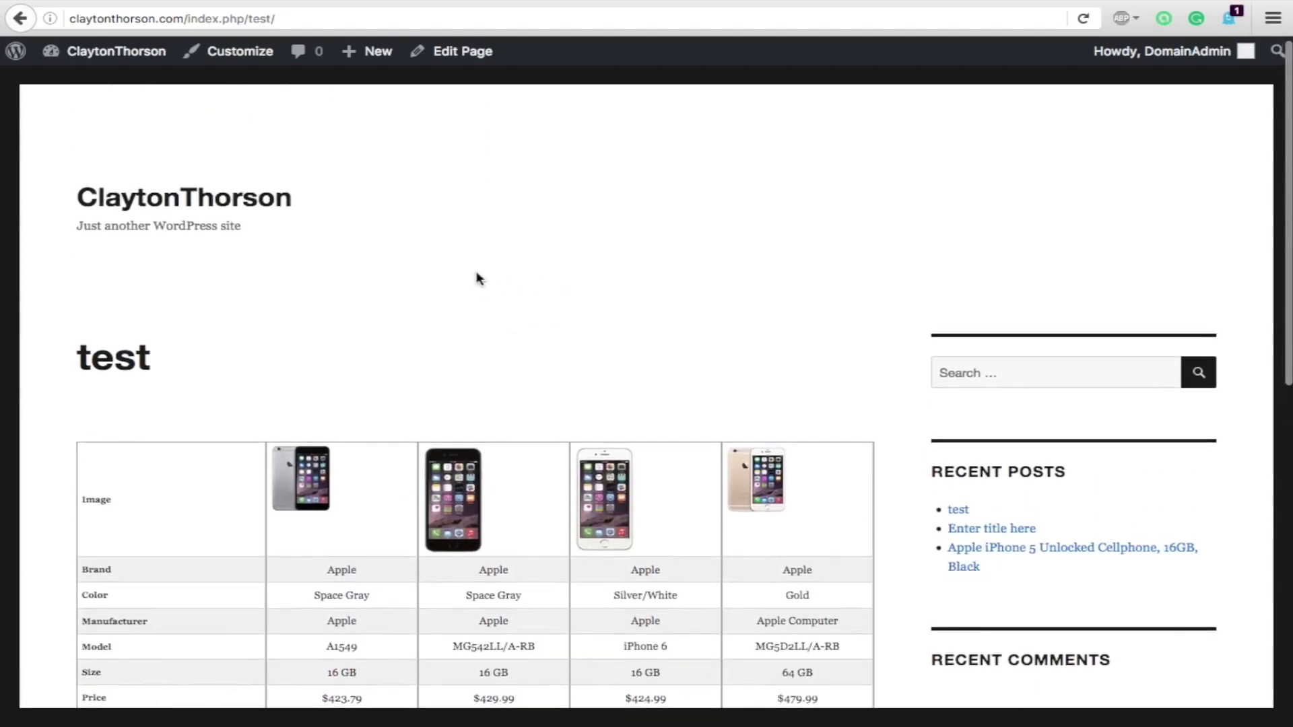
scroll(451, 273, "down", 1)
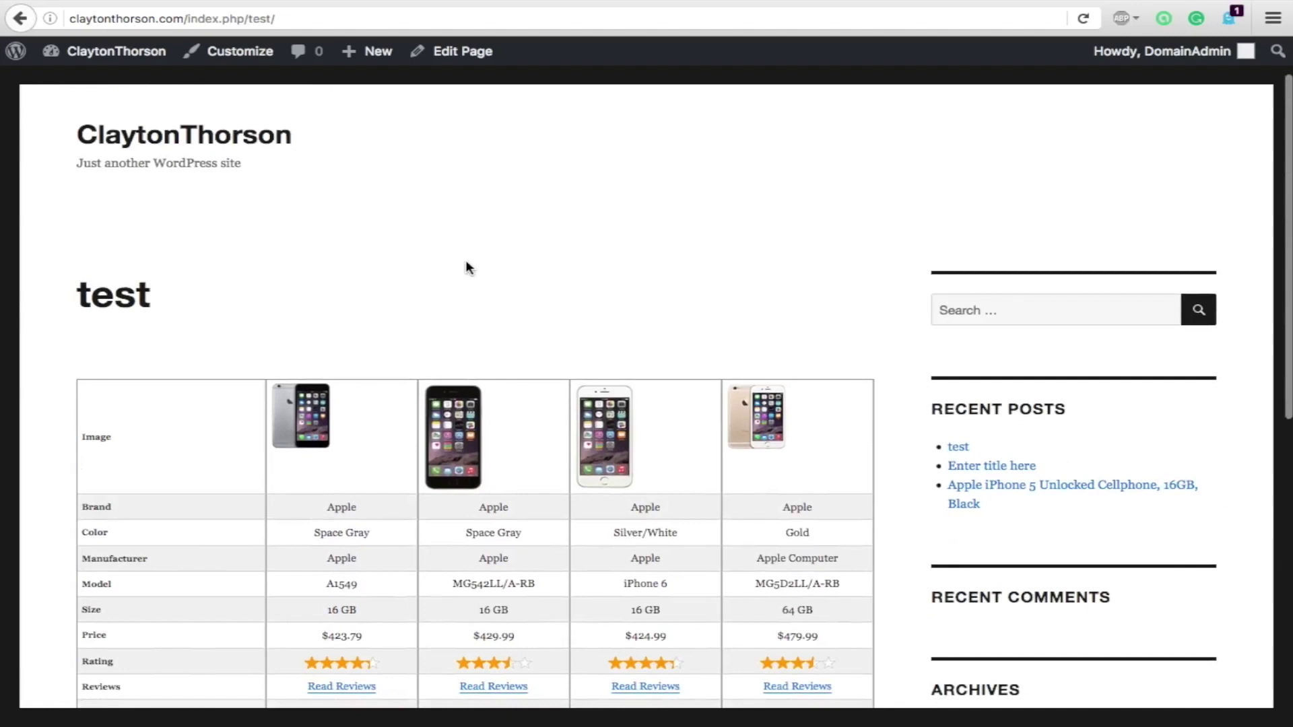